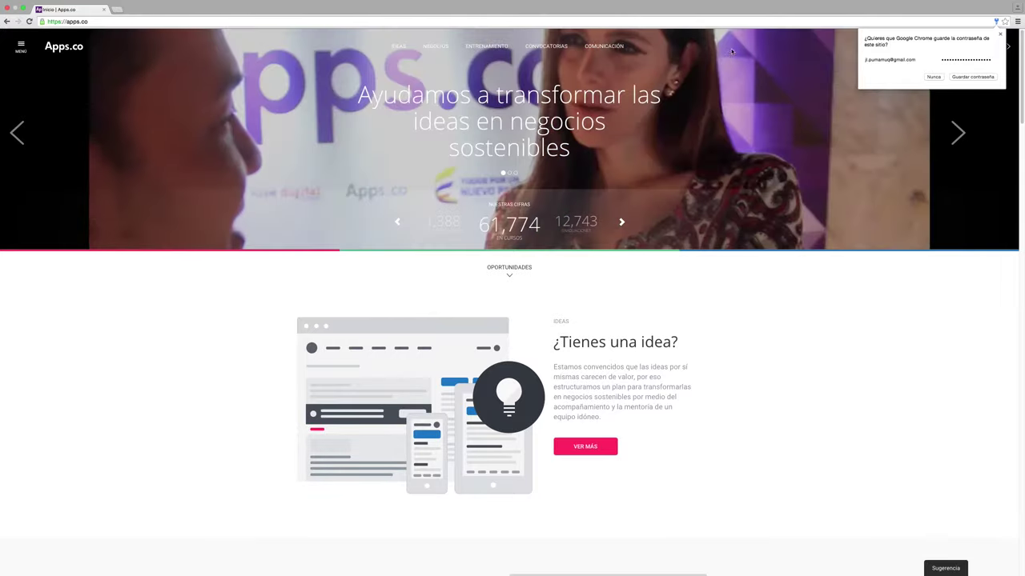
Decline saving the site password and open the canvas of the Emprendimiento Prueba venture
left_click(933, 77)
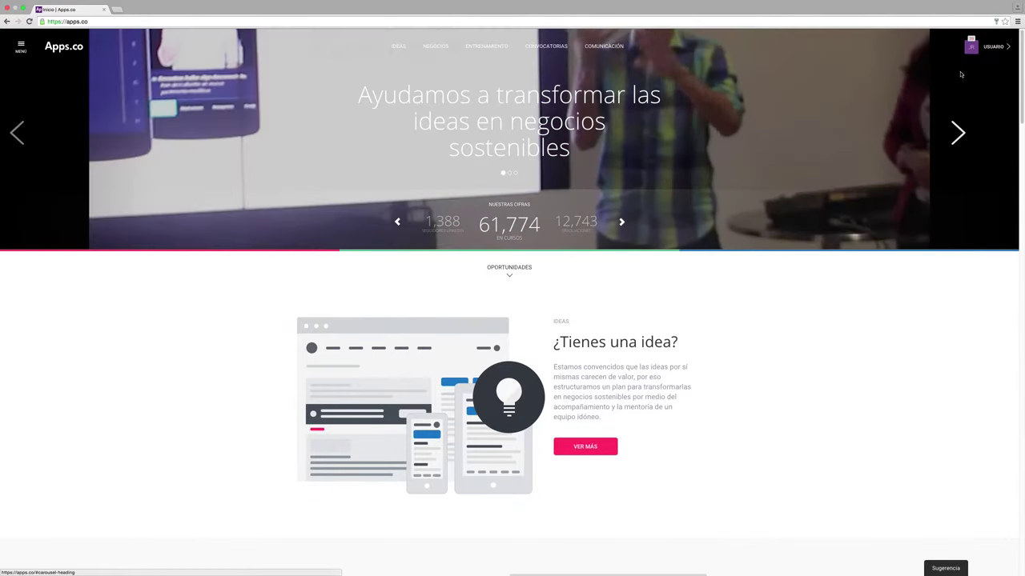
left_click(1004, 48)
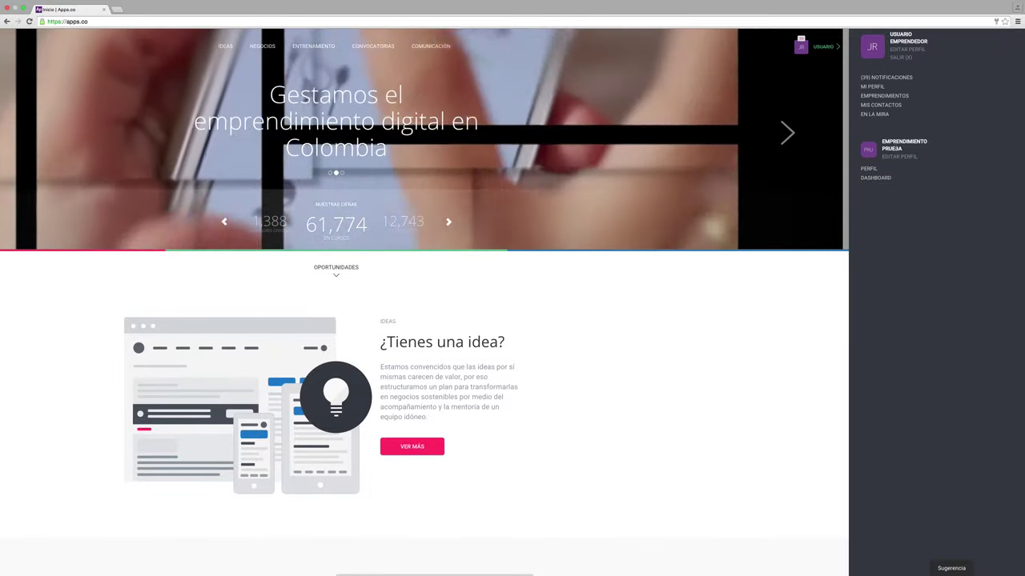
left_click(884, 177)
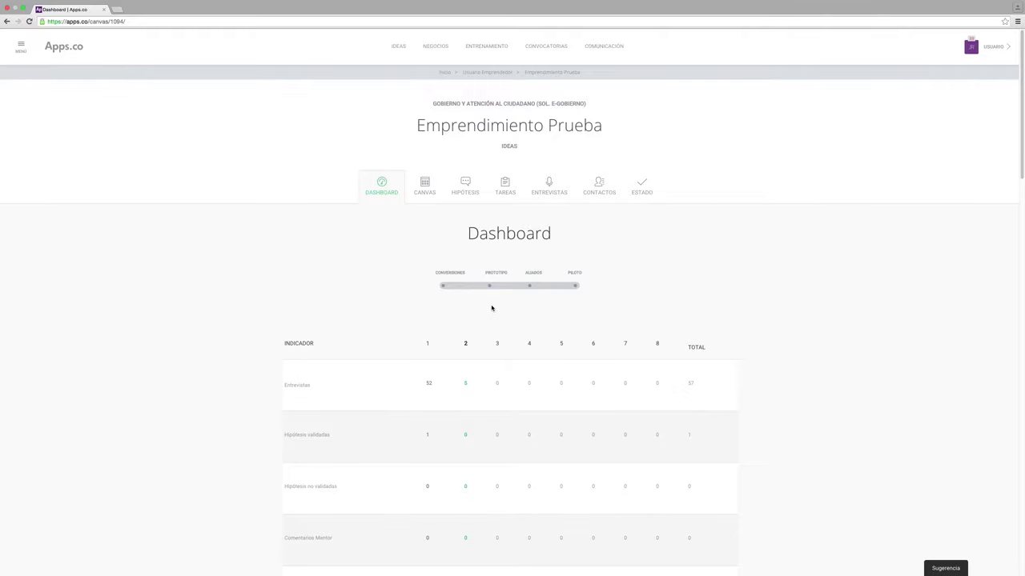
left_click(425, 192)
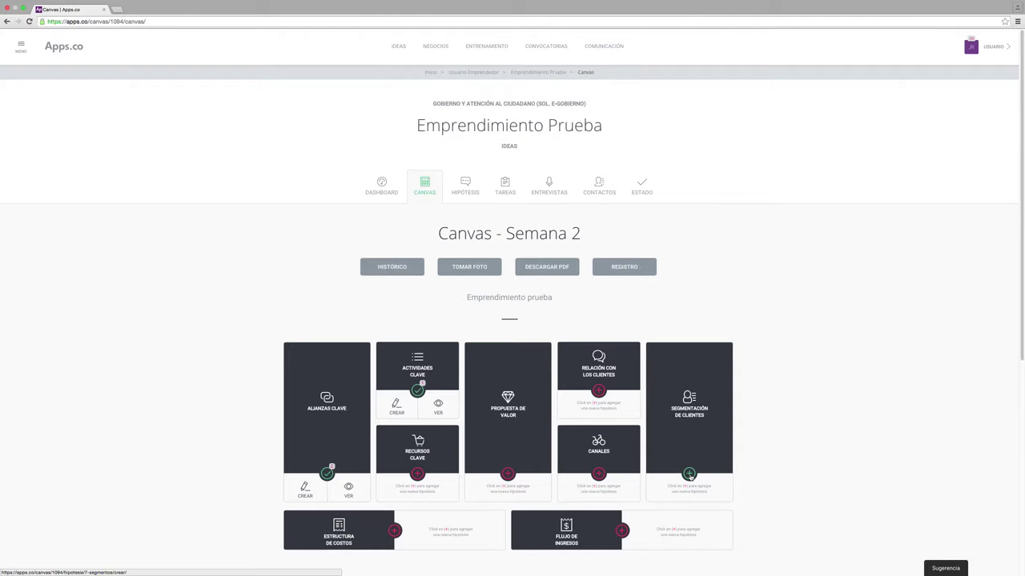
Start a customer-segment hypothesis "Abuelos" described as "Abuelos entre 50 y 100 años que están jubilados y son amigos de la tecnología y viven en América Latina"
left_click(690, 475)
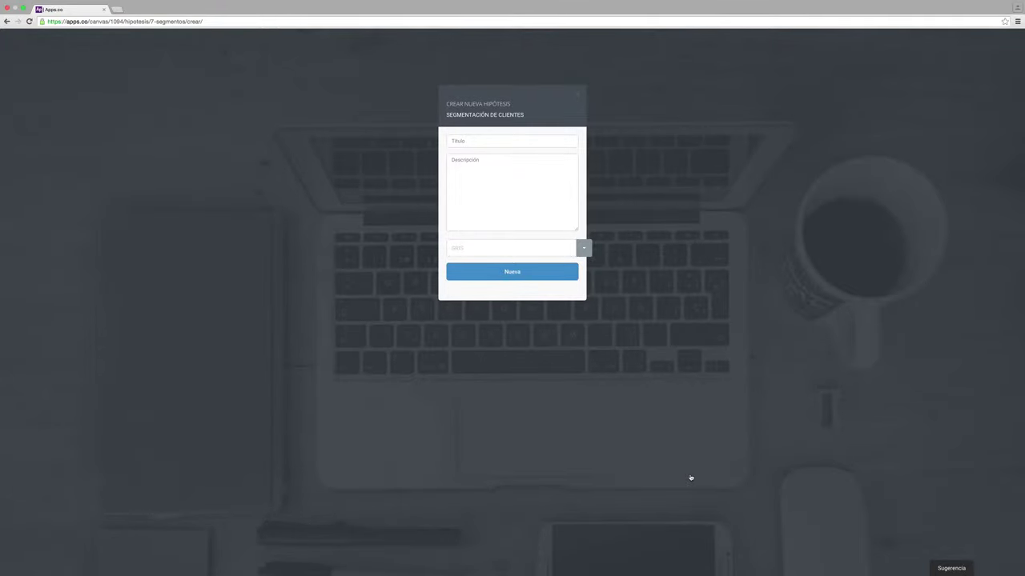
left_click(482, 145)
type("Abuelos")
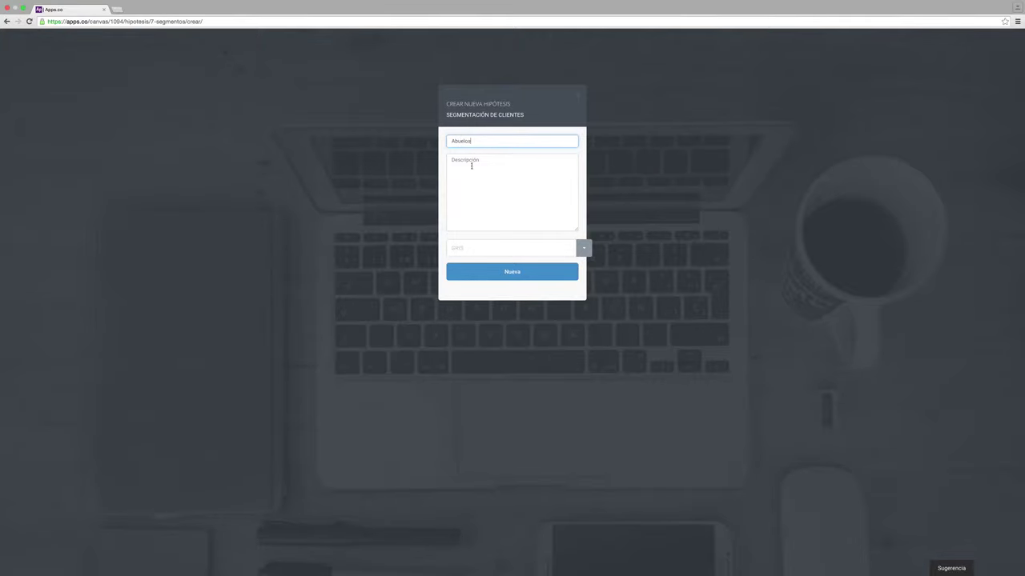
left_click(472, 165)
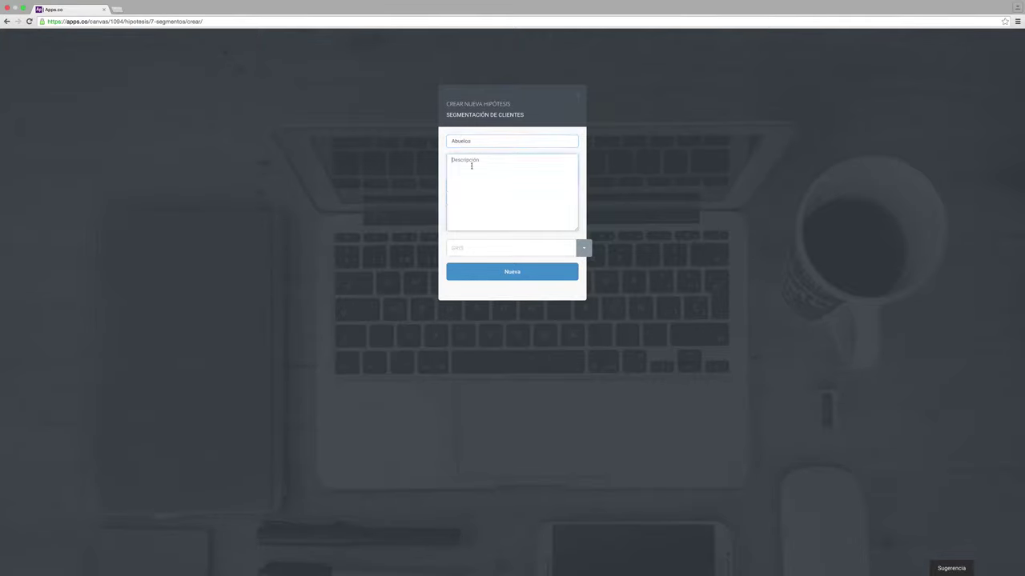
type("Abuelos entre 50 y 100 años que están jubilados y son amigos de la tecnología")
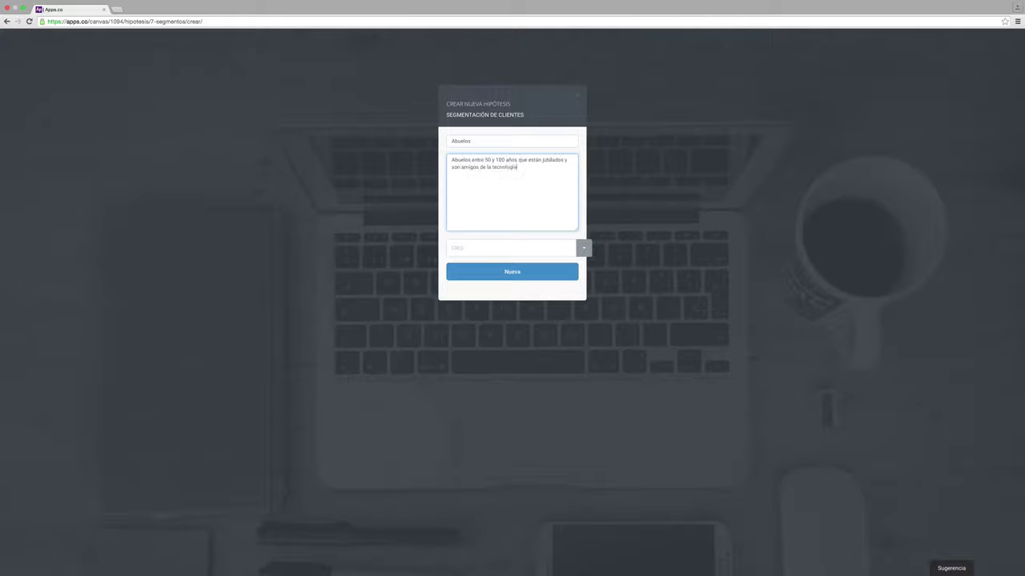
type(" y viven en América.")
Set the new hypothesis's colour to AZUL and create it
left_click(509, 252)
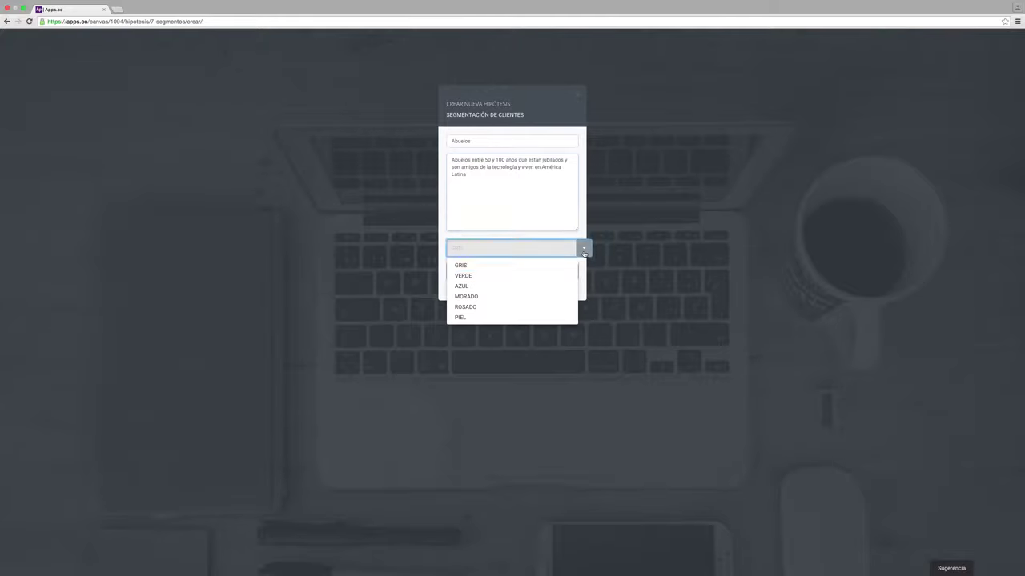
left_click(473, 286)
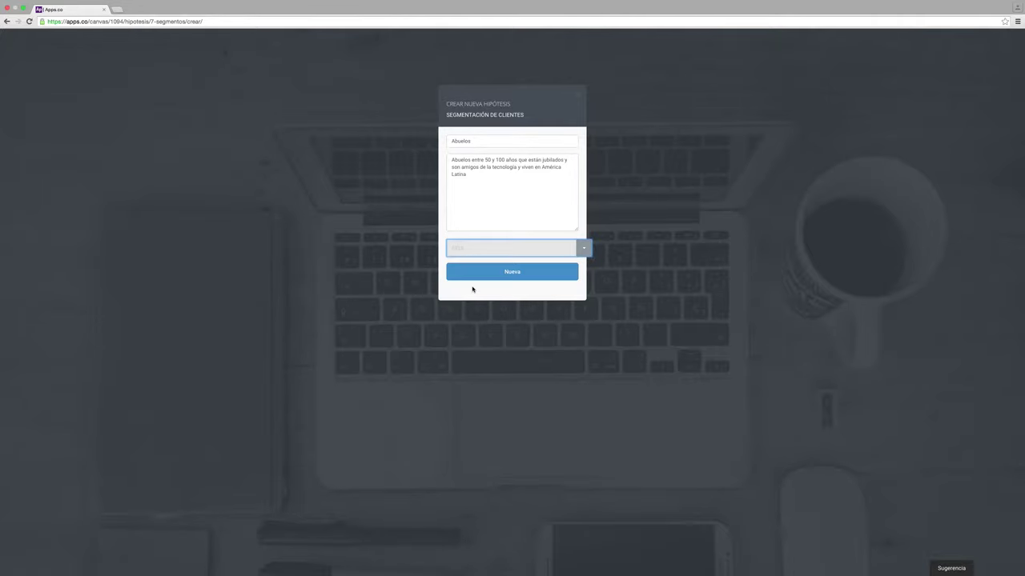
left_click(513, 272)
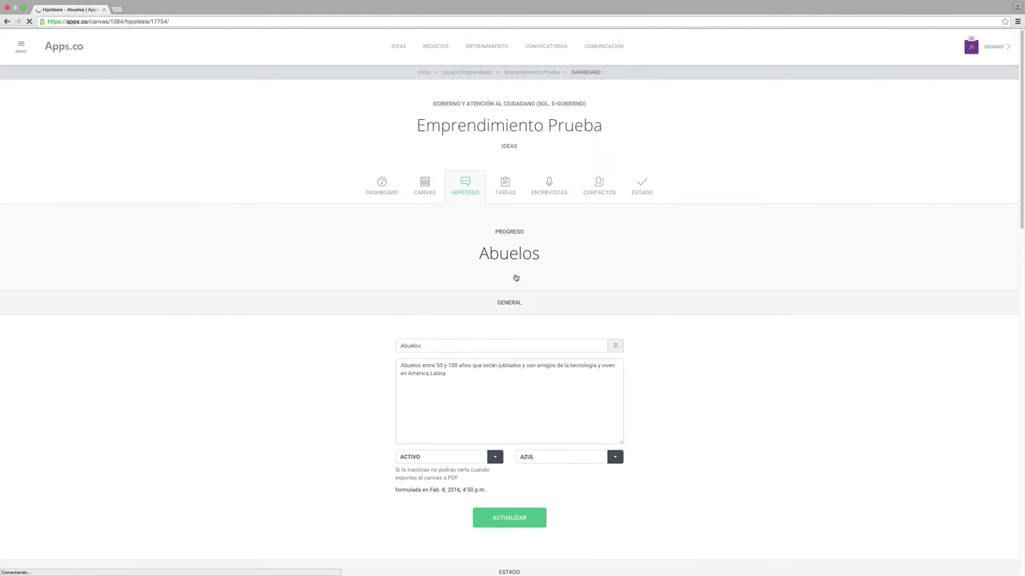
Check the status options of the Abuelos hypothesis and submit its update with ACTIVO and AZUL
left_click(479, 457)
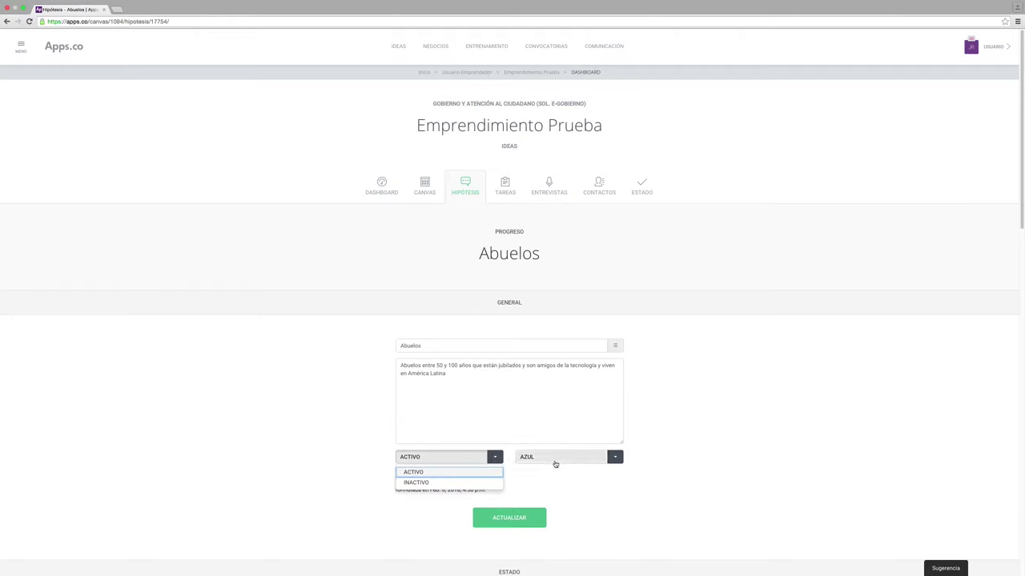
left_click(570, 467)
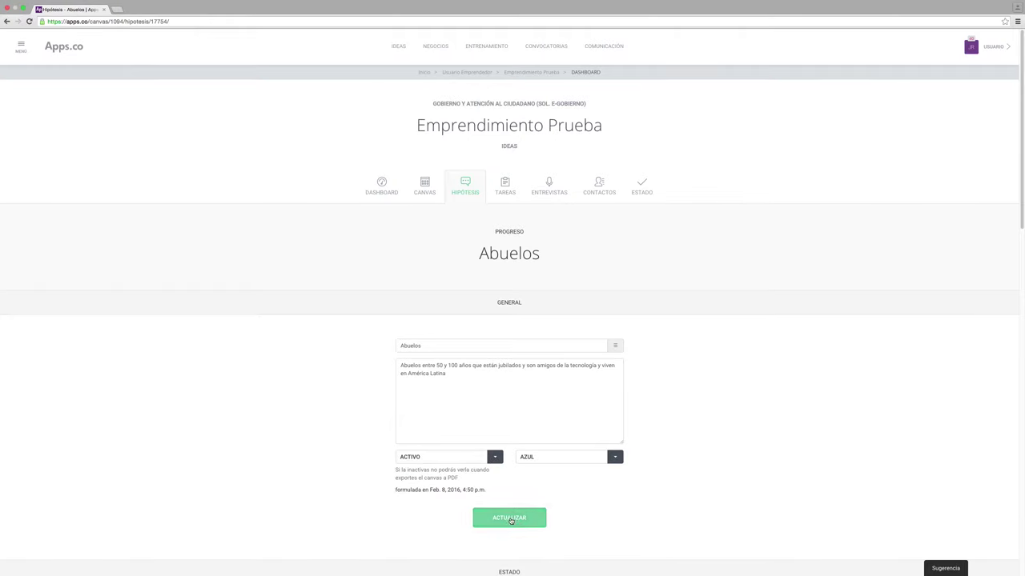
left_click(510, 521)
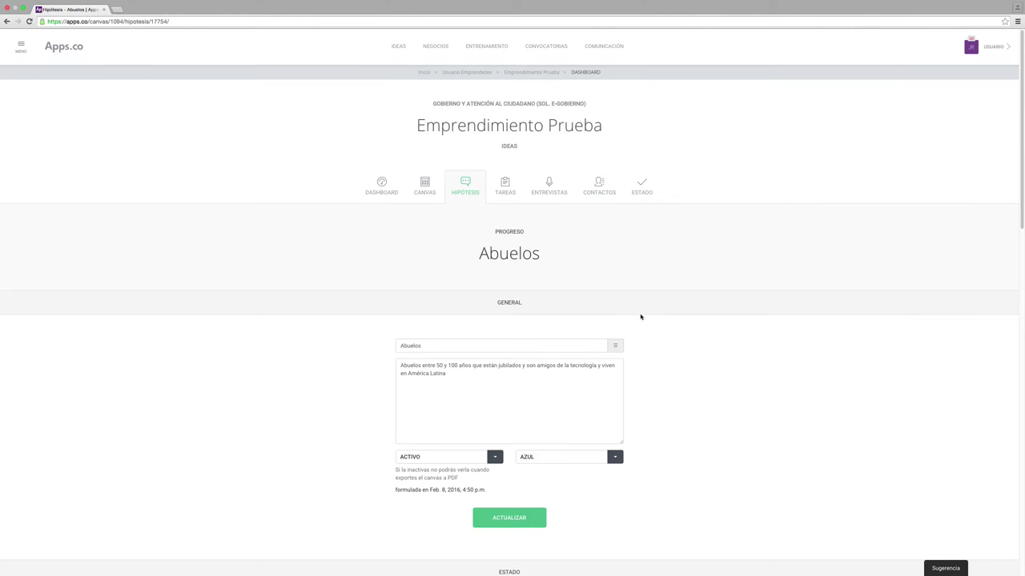
Start a new task titled "Crear una guía de entrevista" with the description "Los tópicos a preguntar y algunas preguntas de ejemplo."
left_click(506, 195)
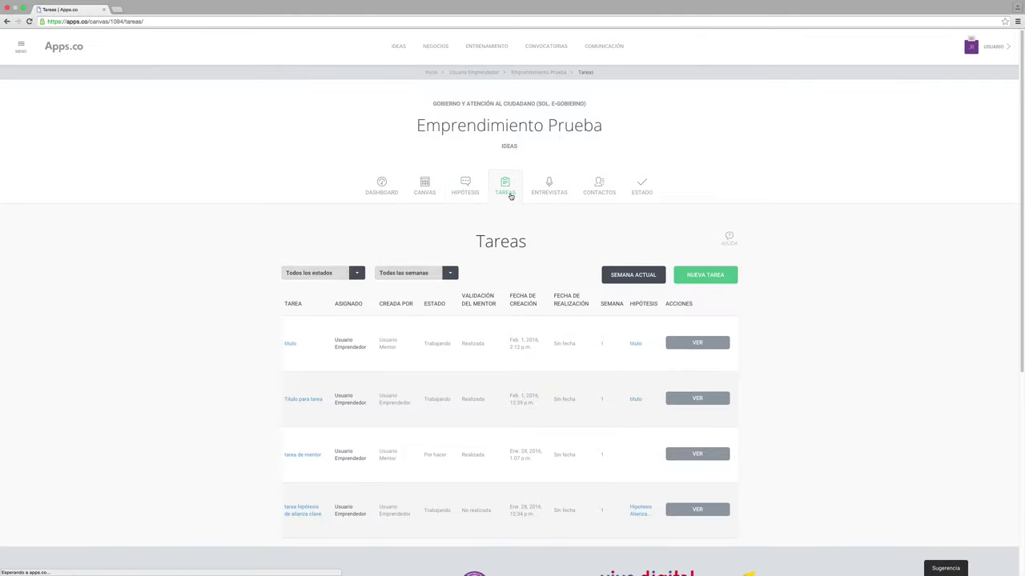
left_click(709, 282)
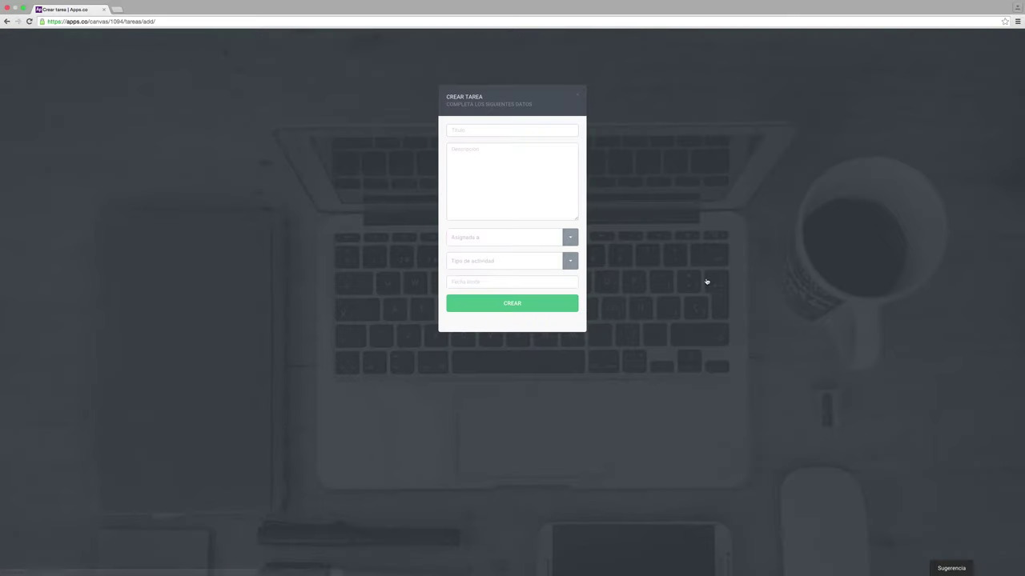
type("Crear una guia de entrevista")
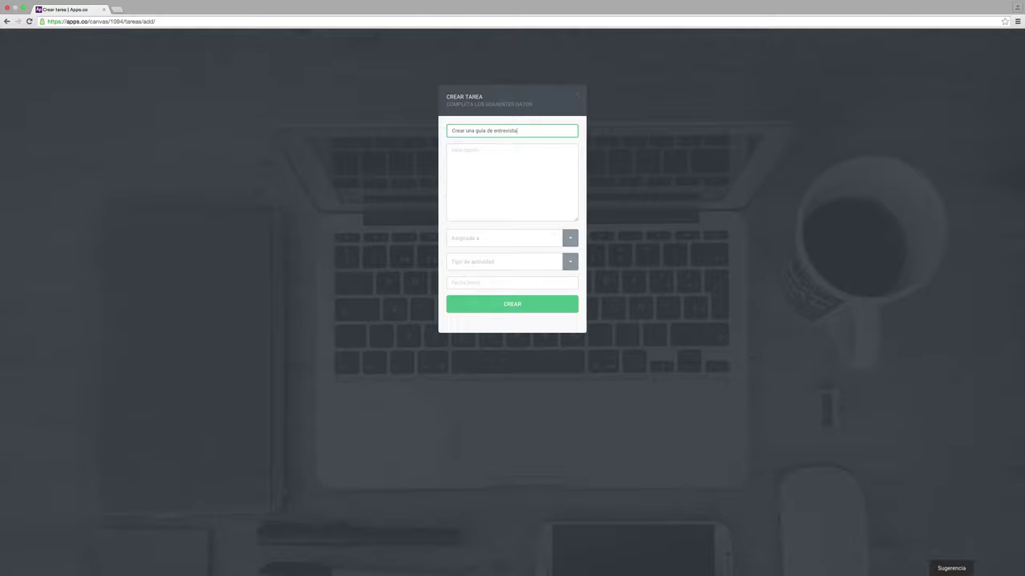
left_click(486, 161)
type("Los t")
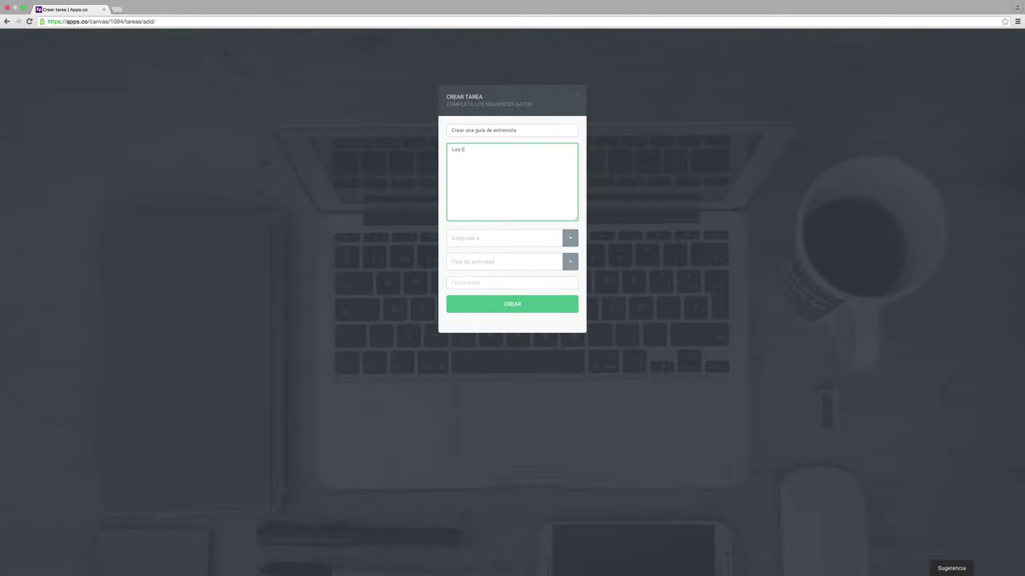
type("ópicos a preguntar y algunas preguntas de ejemplo.")
Assign the interview-guide task to the Técnico member, set its activity type to Presencial and deadline to 2016-02-09, and create it
left_click(569, 238)
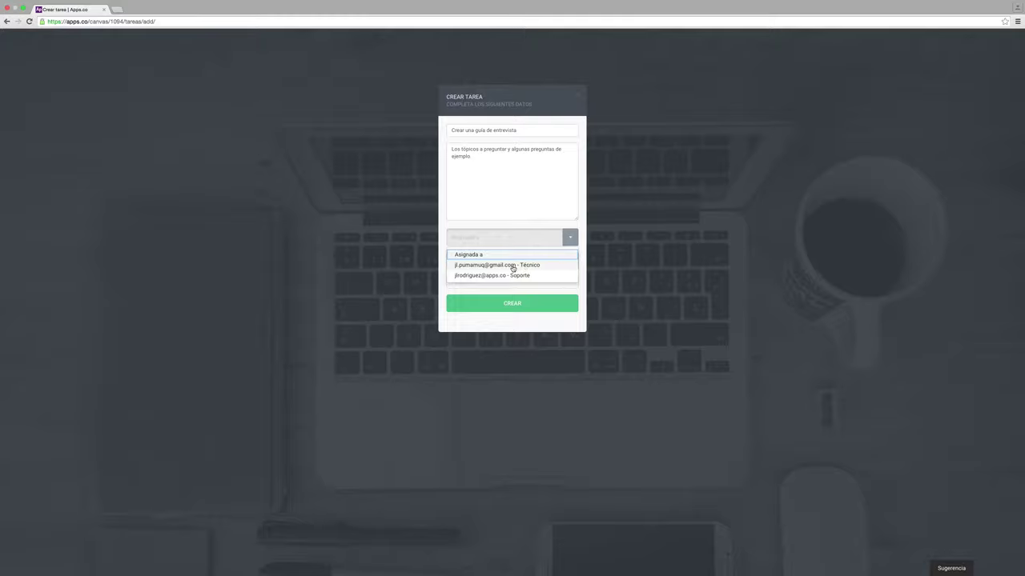
left_click(513, 268)
left_click(570, 261)
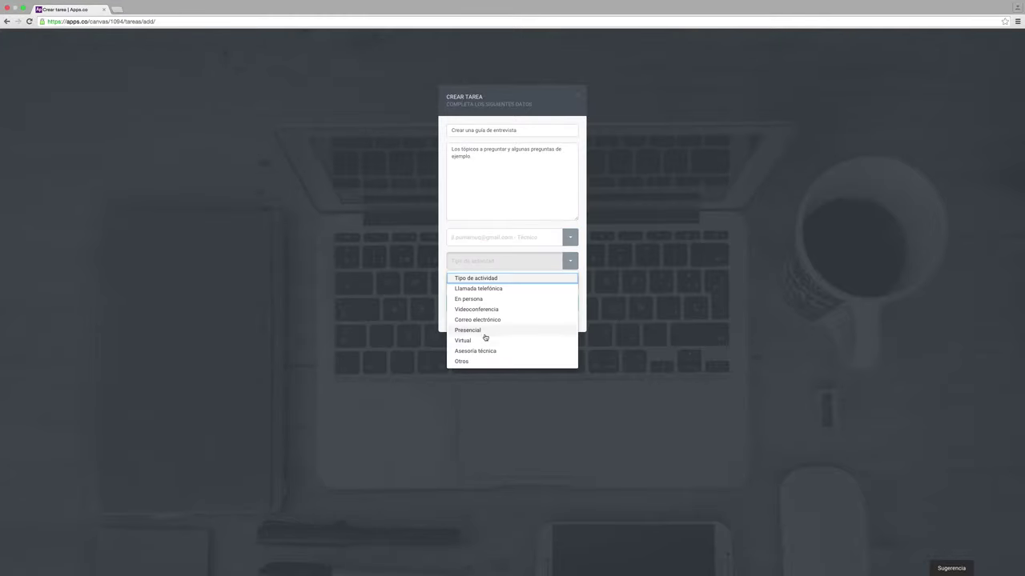
left_click(483, 329)
left_click(494, 283)
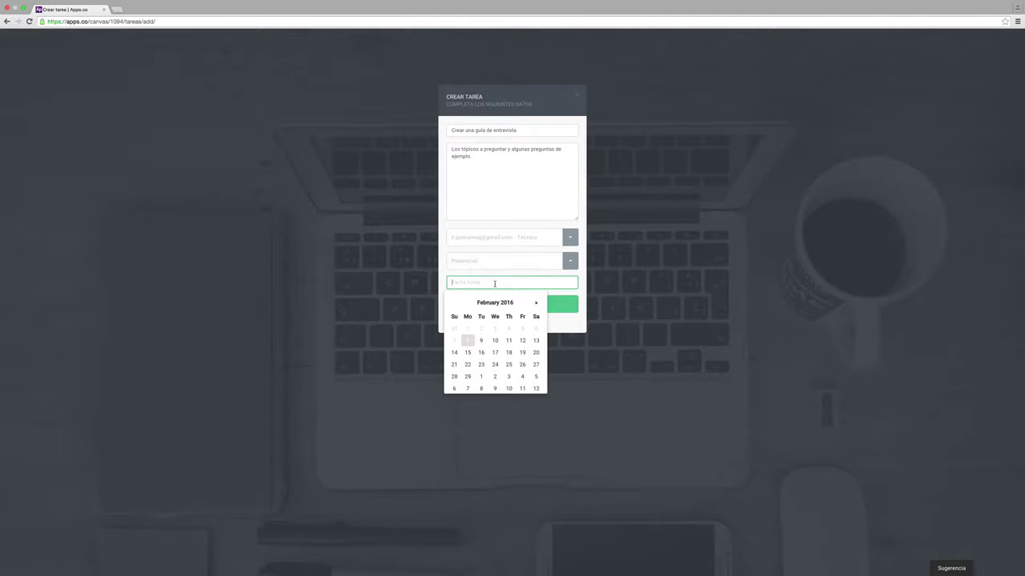
left_click(481, 340)
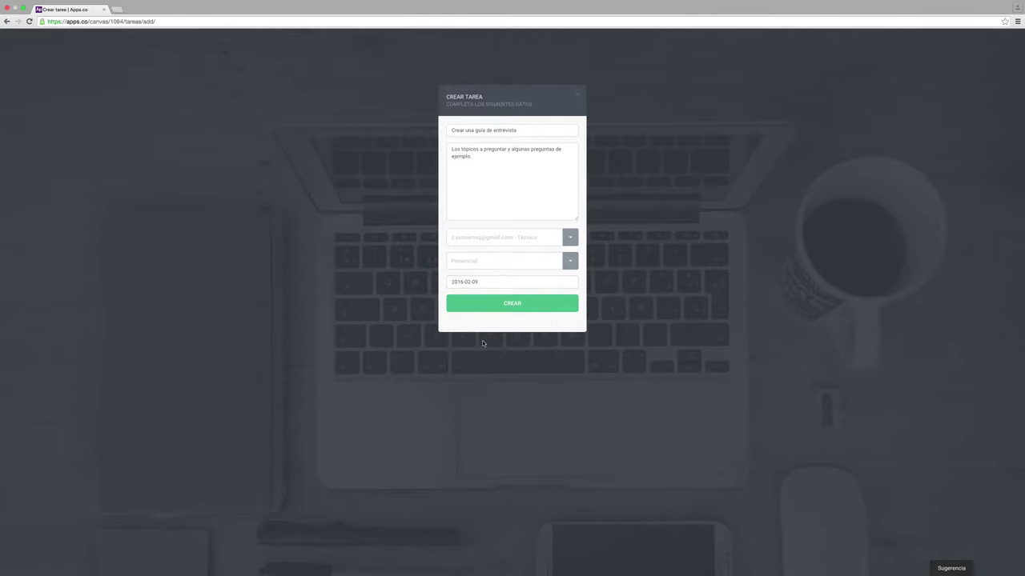
left_click(515, 308)
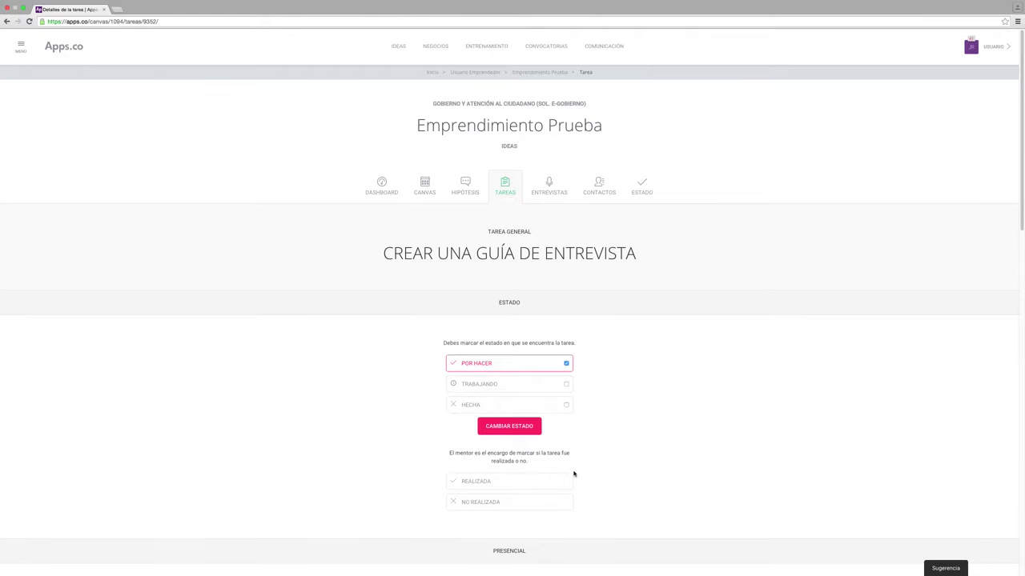
Review the interview-guide task's details, documents and comments sections, and return to the task list
scroll(573, 474, "down", 10)
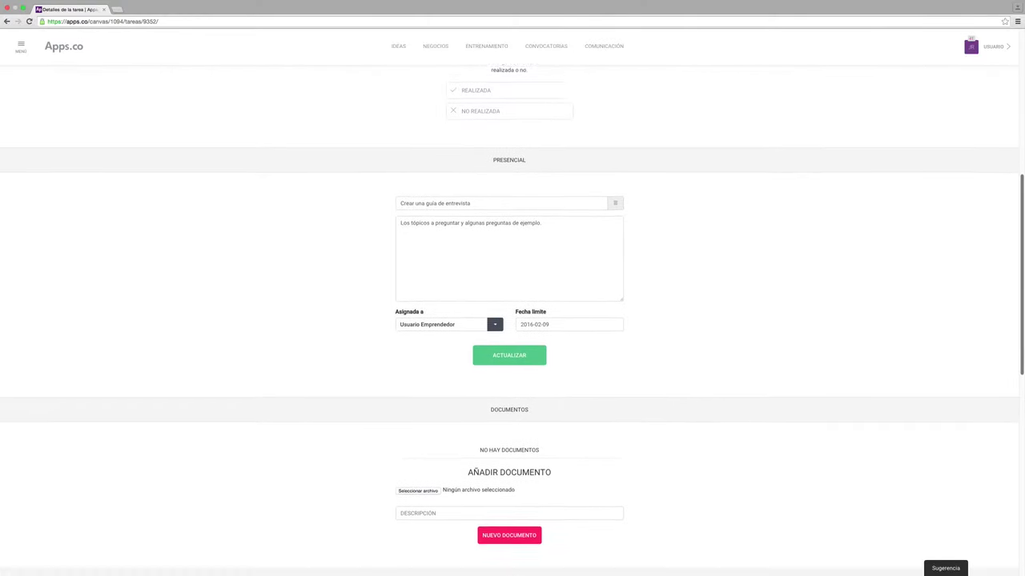
scroll(573, 474, "down", 2)
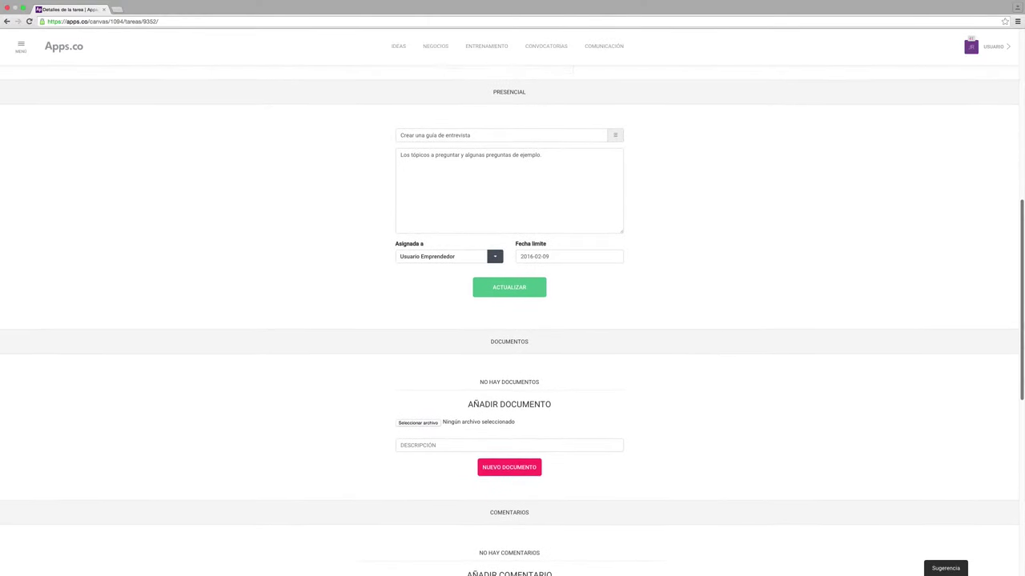
scroll(509, 322, "down", 4)
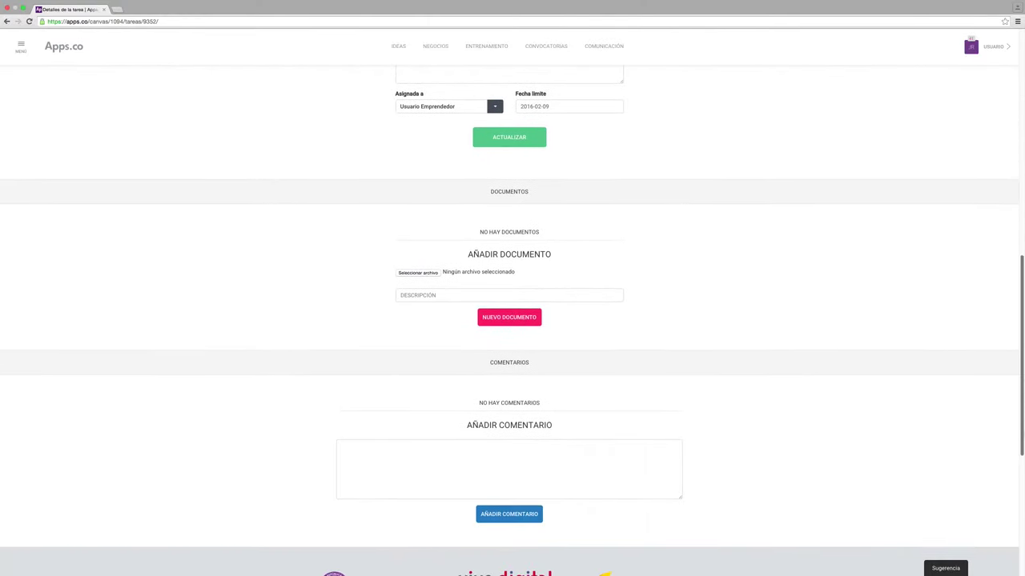
scroll(509, 322, "down", 1)
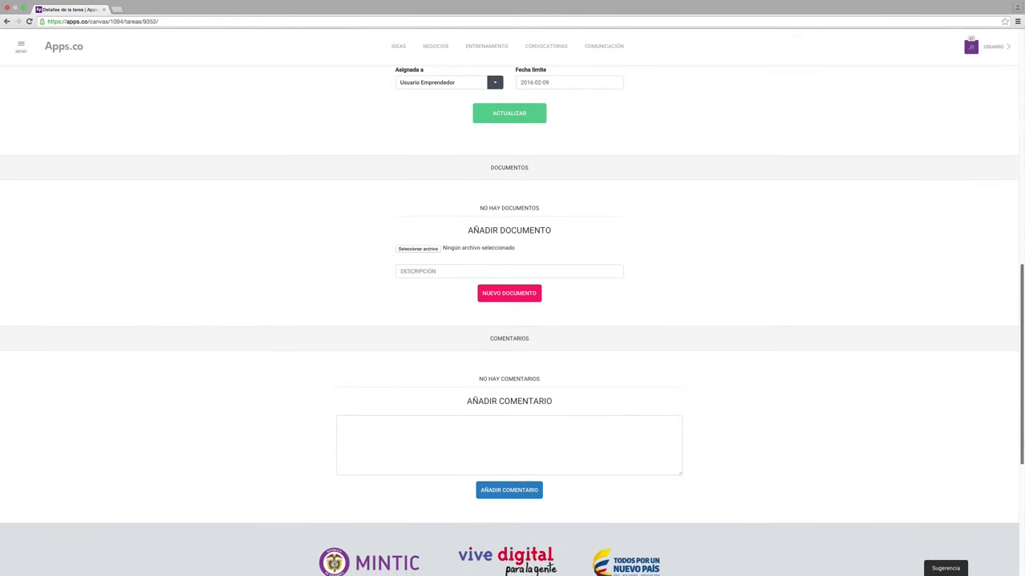
scroll(1022, 252, "up", 12)
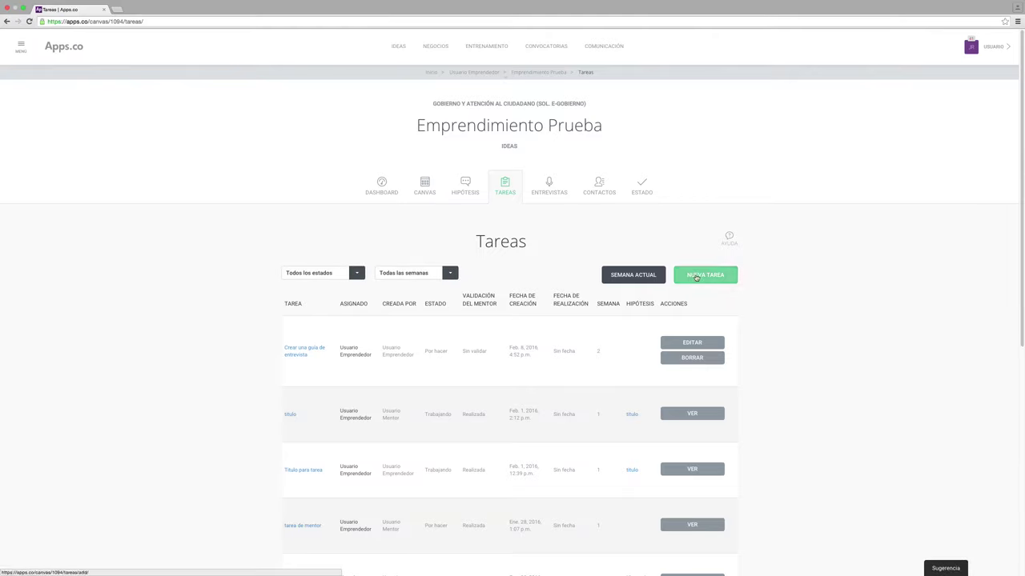
Start a task "Hacer lista de centros geriátricos" described as "La lista de centros geriátricos que se encuentran en América Latina. Los cinco principales por país."
left_click(696, 277)
type("Hacer lista de centros geriátricos")
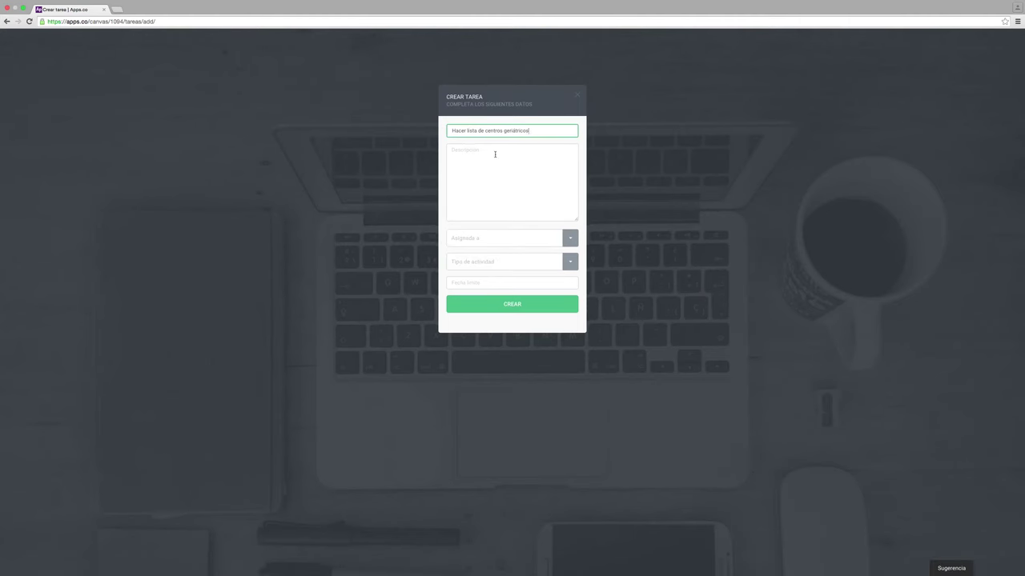
left_click(494, 153)
type("La lista de")
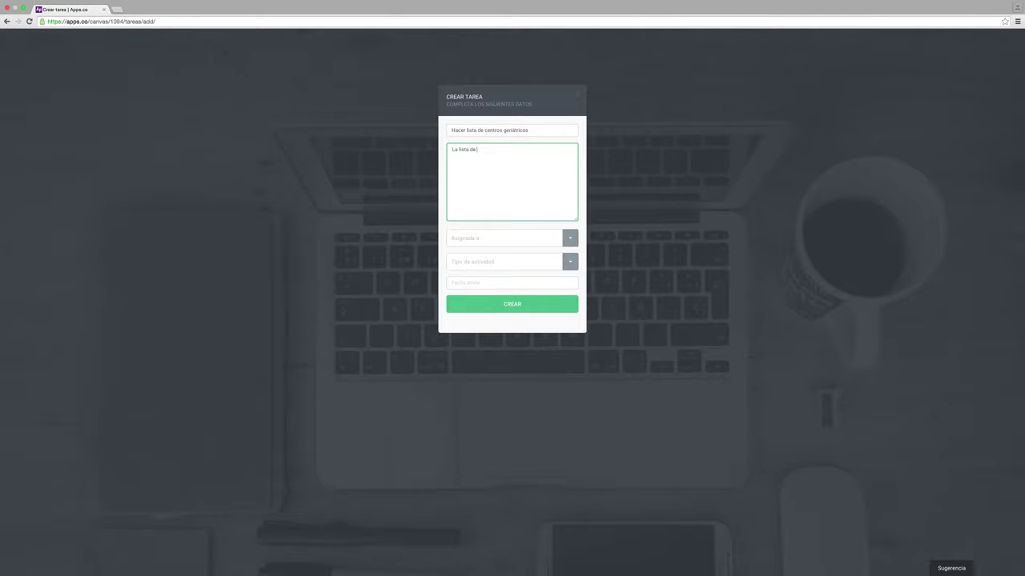
type(" centros geriátricos que se encuentran en América Latina. Los cinco principales por país.")
Assign the geriatric-centre list task to the Técnico member, set its activity type to Virtual and deadline to 2016-02-11, and create it
left_click(552, 238)
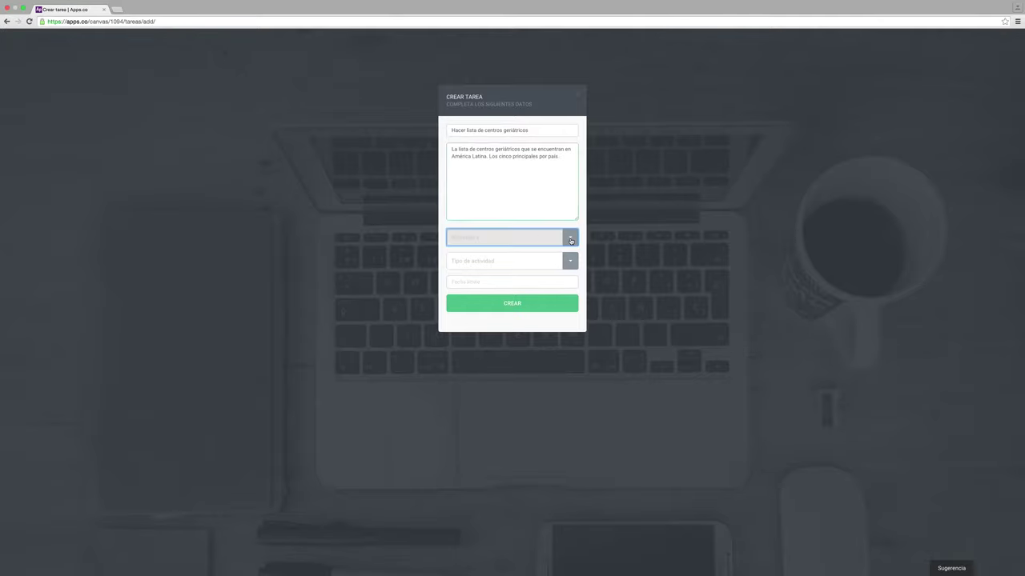
left_click(534, 266)
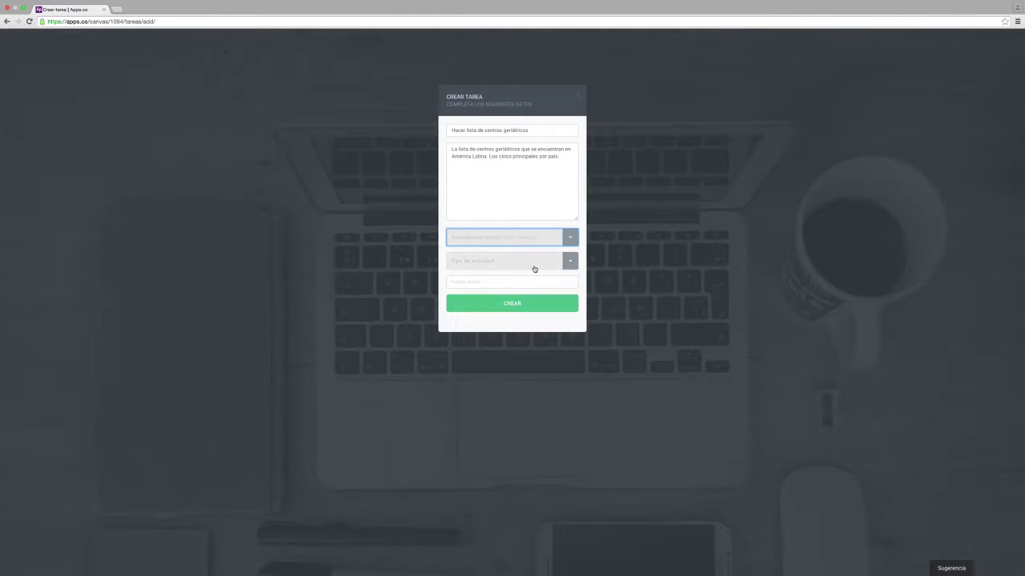
left_click(570, 262)
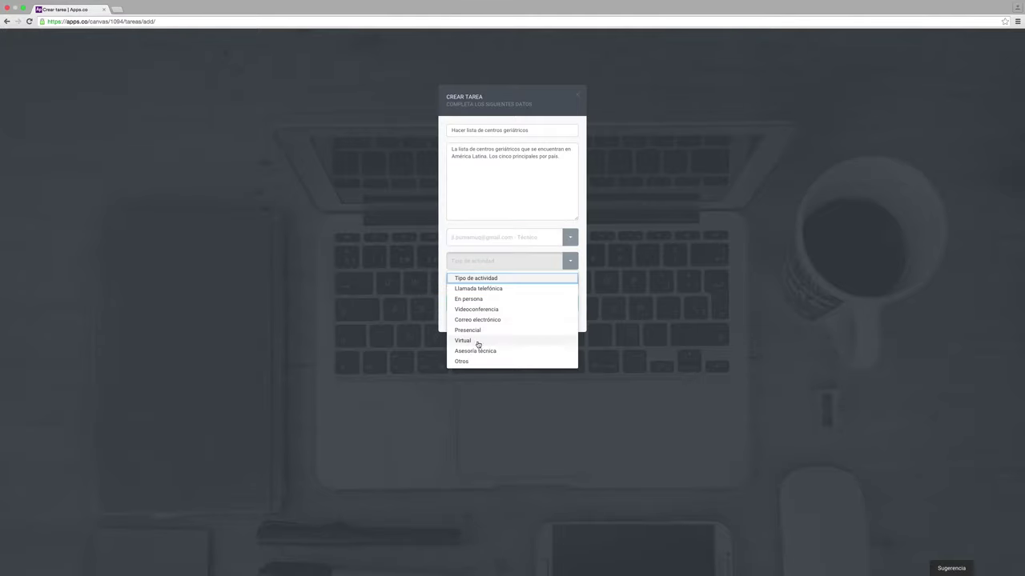
left_click(477, 342)
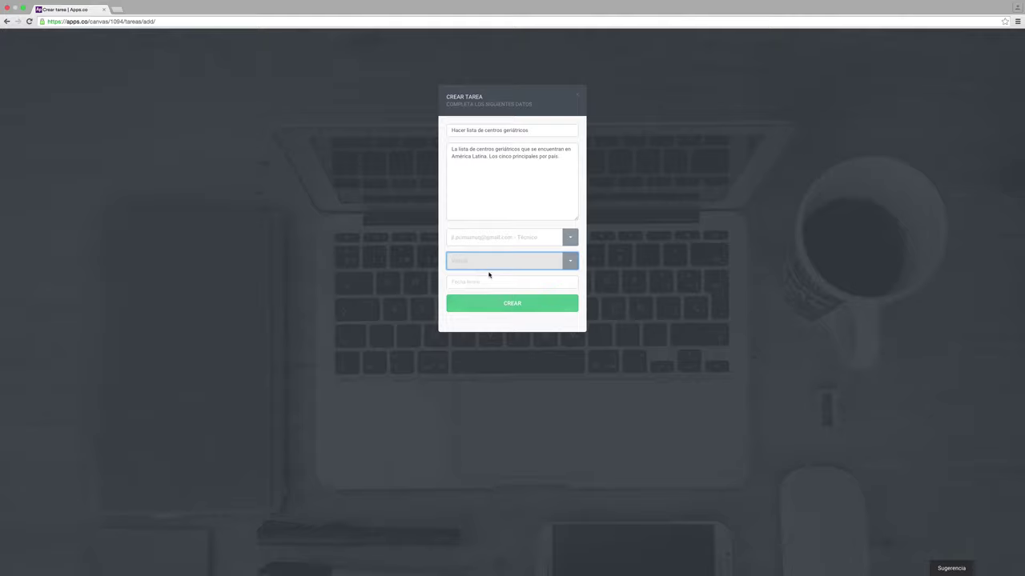
left_click(481, 282)
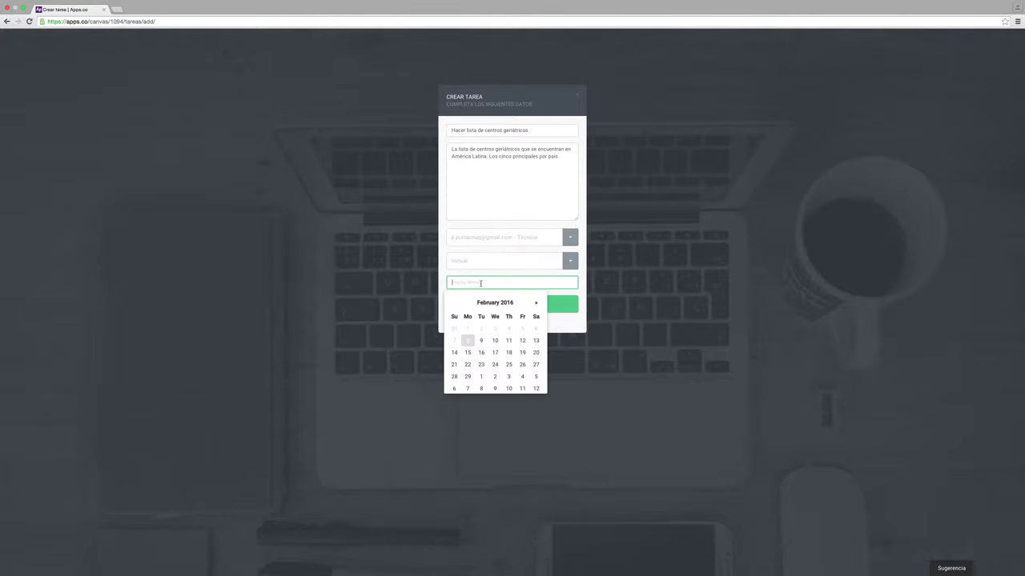
left_click(509, 341)
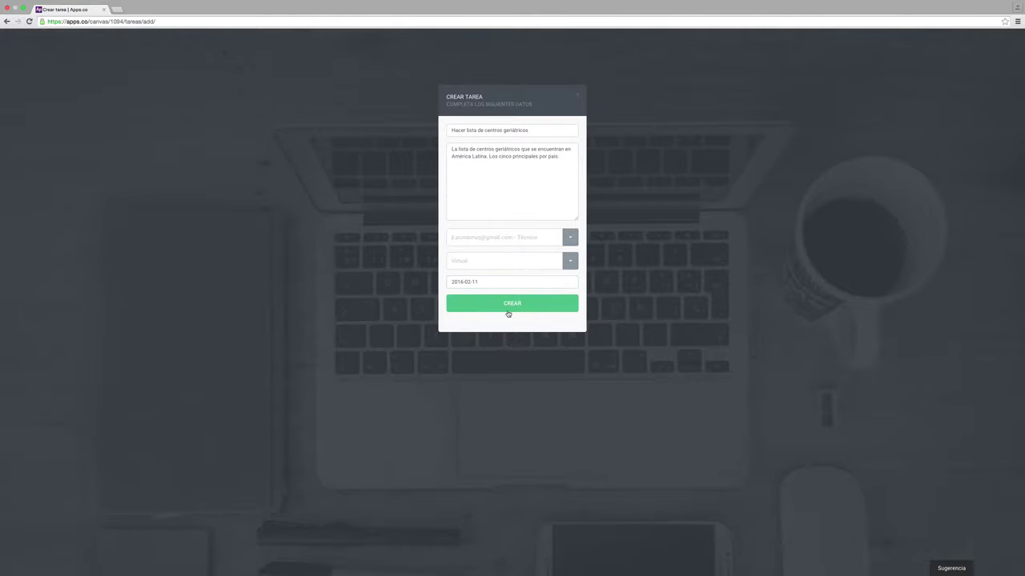
left_click(509, 307)
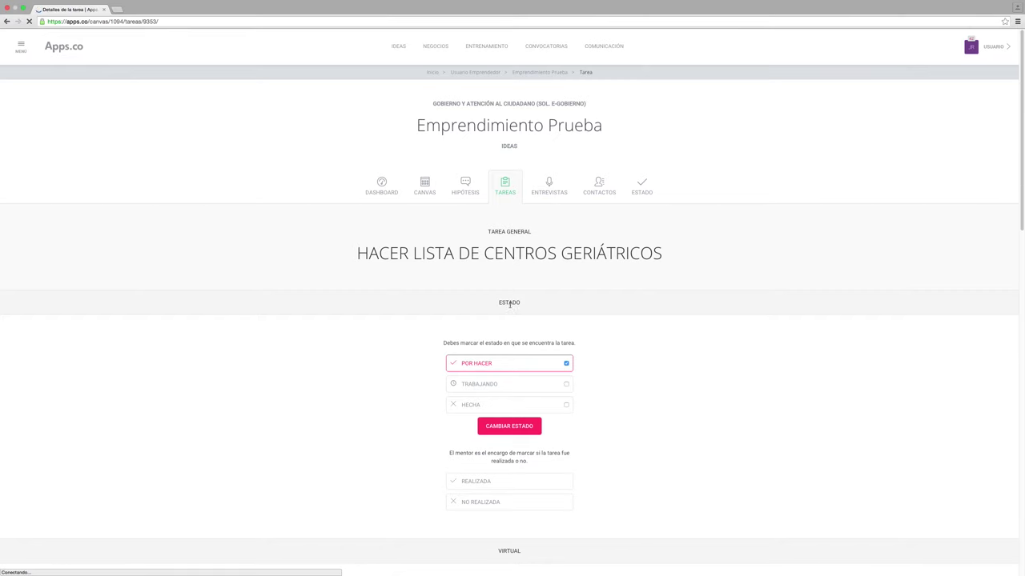
mouse_move(1022, 160)
left_mouse_down()
mouse_move(1022, 407)
mouse_move(1022, 153)
left_mouse_up()
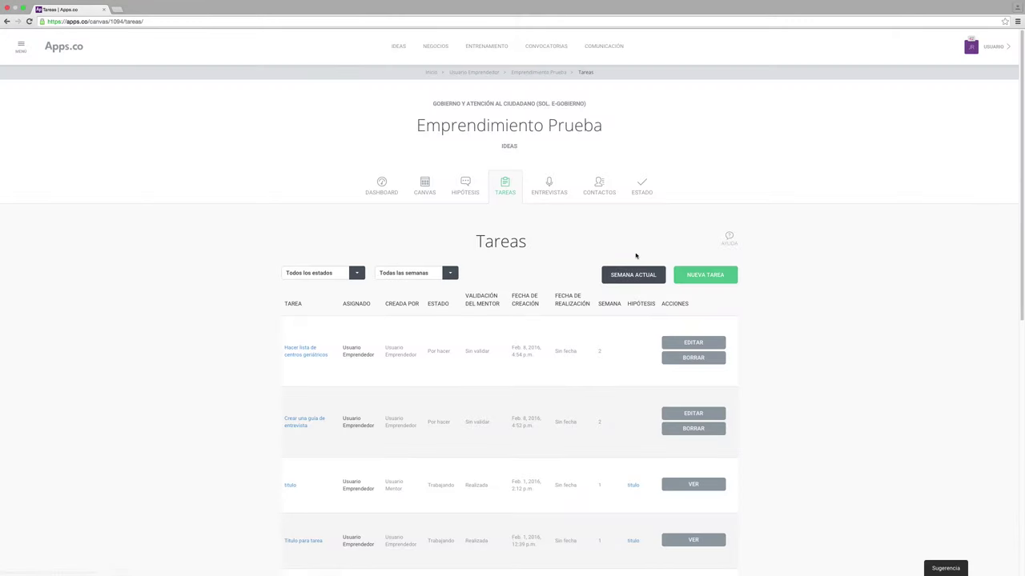
Fill in a new task "Entrevistar 200 abuelos" assigned to the Técnico member, with activity type Presencial and deadline 2016-02-19, and try to create it
left_click(688, 275)
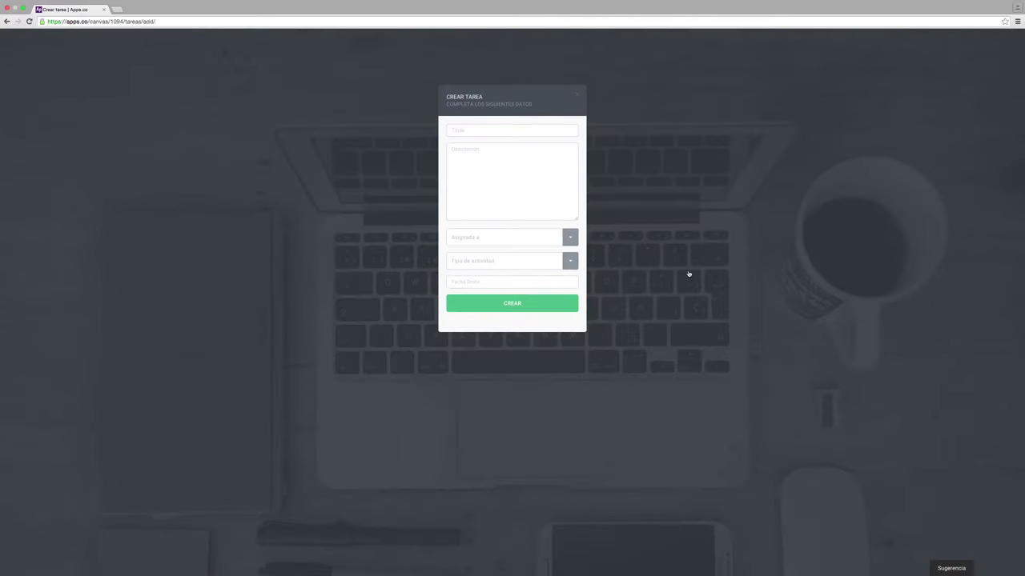
type("Entrevistar 200 abuelos")
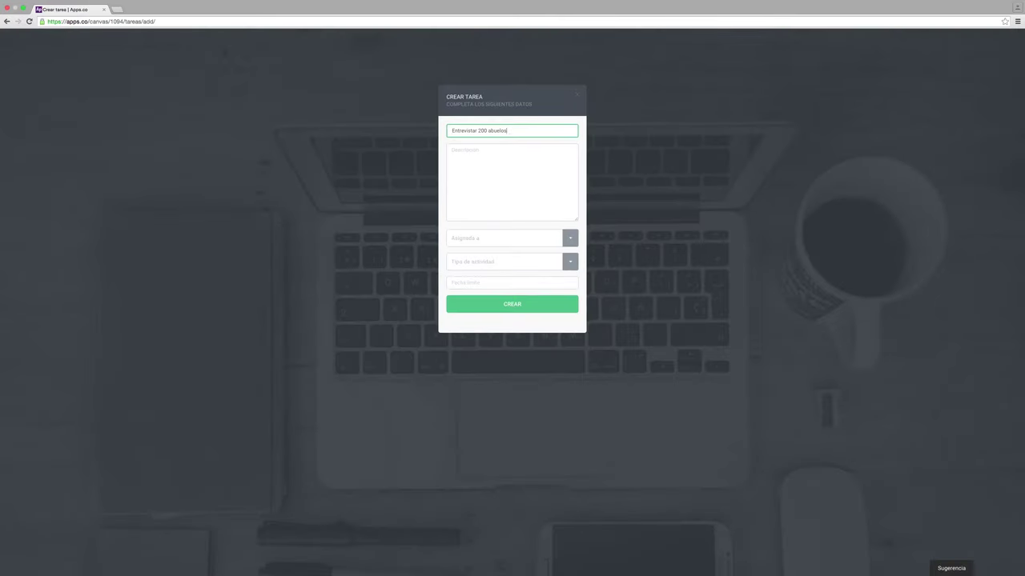
left_click(510, 238)
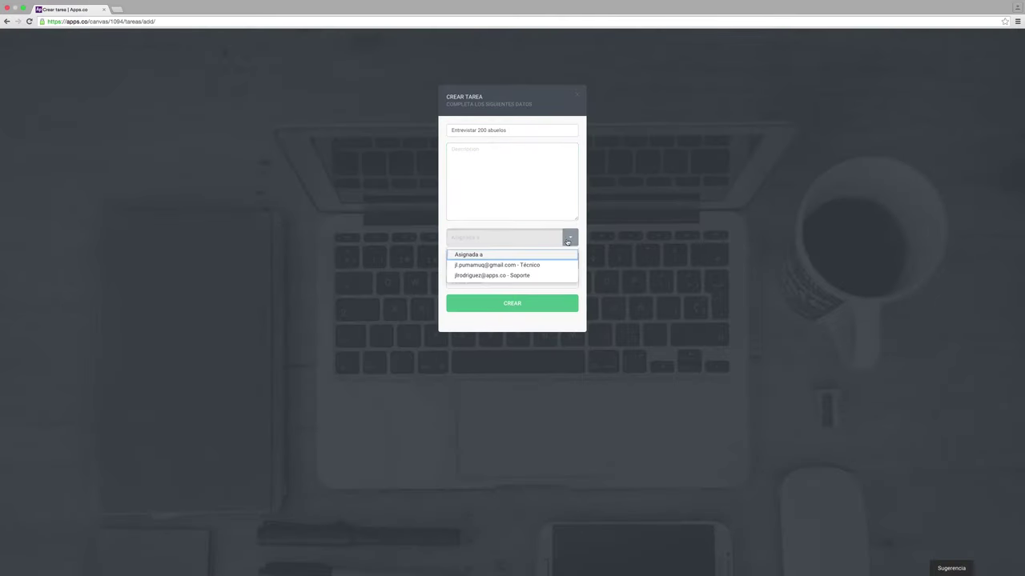
left_click(516, 267)
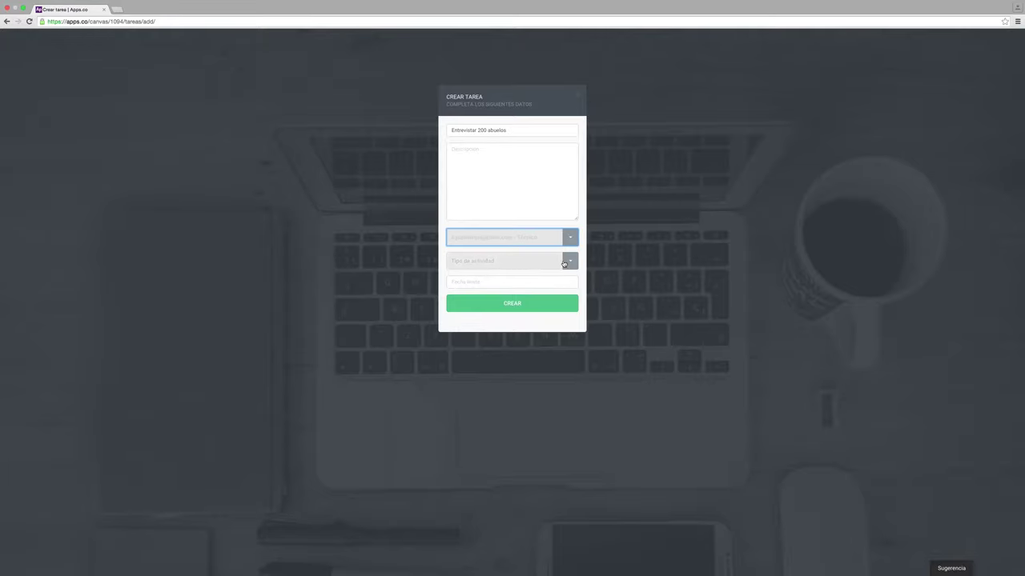
left_click(565, 263)
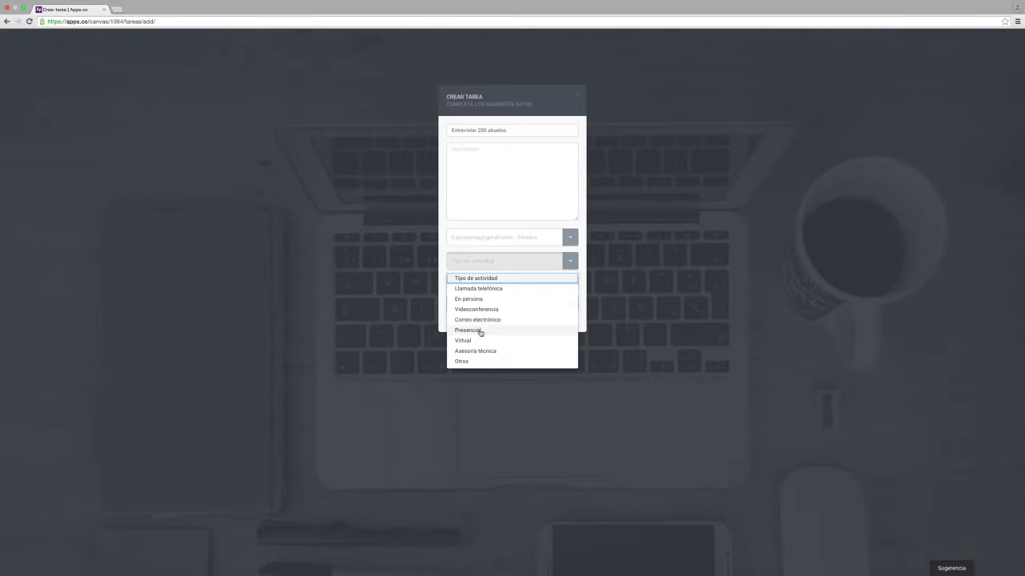
left_click(480, 331)
left_click(469, 282)
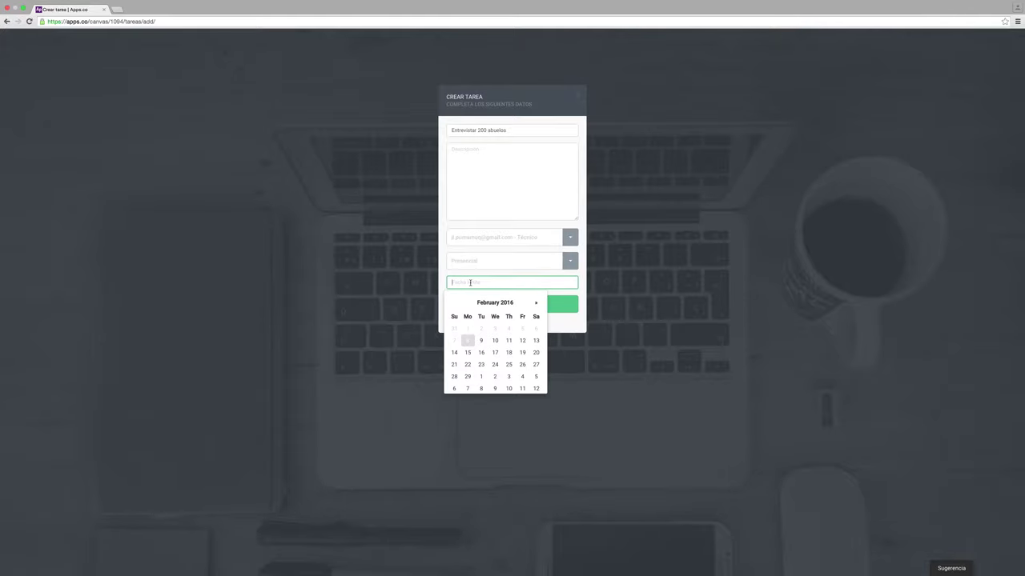
left_click(523, 353)
left_click(512, 303)
Describe the task as "Serán 50 abuelos aproximadamente por cada país." and create it
type("Serán ")
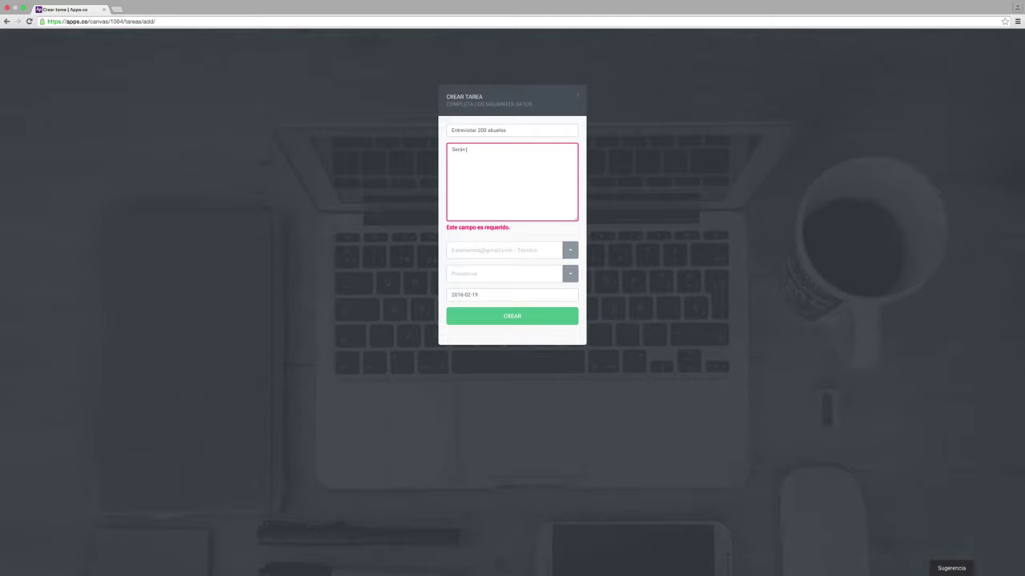
type("50 abuelos aproximadamente por cada país.")
left_click(517, 322)
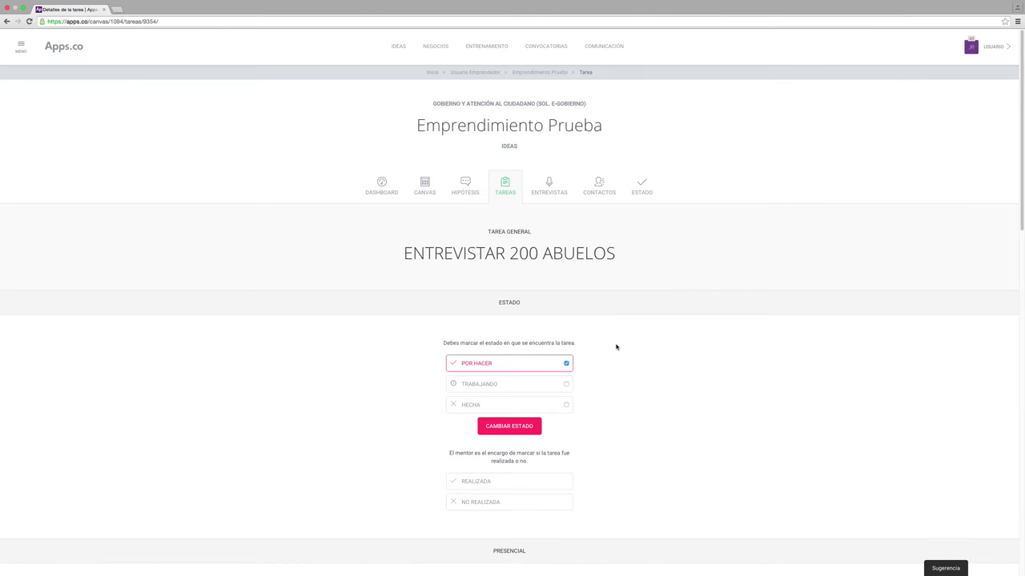
Review the details, documents and comments sections of the "Entrevistar 200 abuelos" task
scroll(1018, 199, "down", 7)
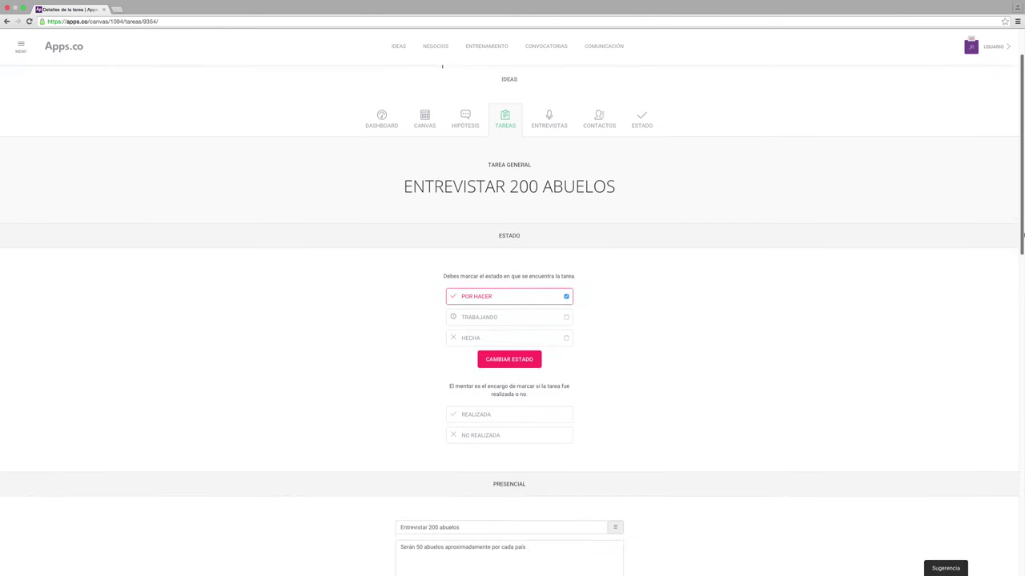
scroll(1018, 280, "down", 3)
scroll(1018, 280, "up", 8)
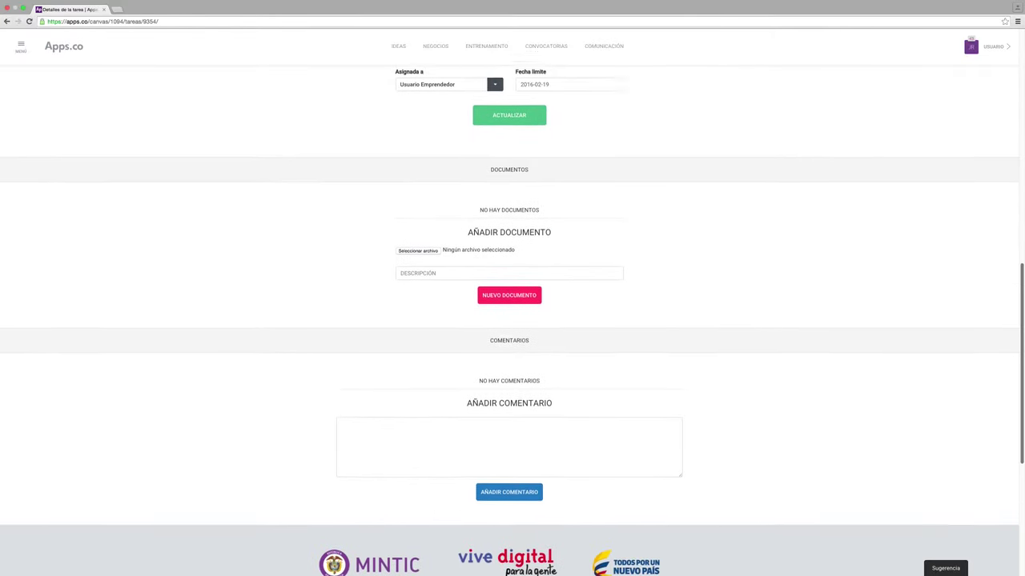
left_click_drag(1018, 280, 998, 212)
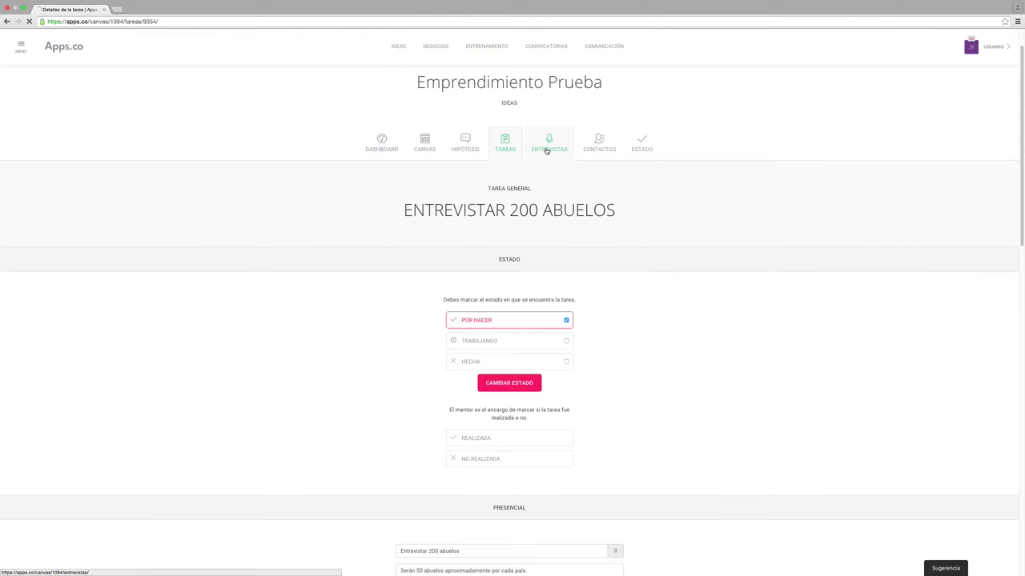
Start a new interview entry in the project's interviews section, titled "Entrevistar a 200 abuelos"
left_click(549, 145)
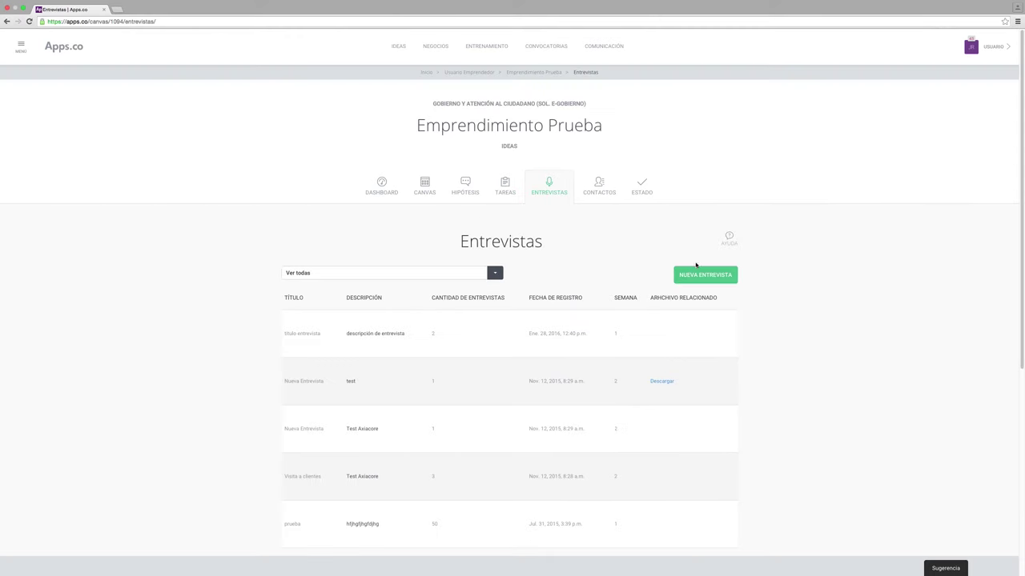
left_click(696, 275)
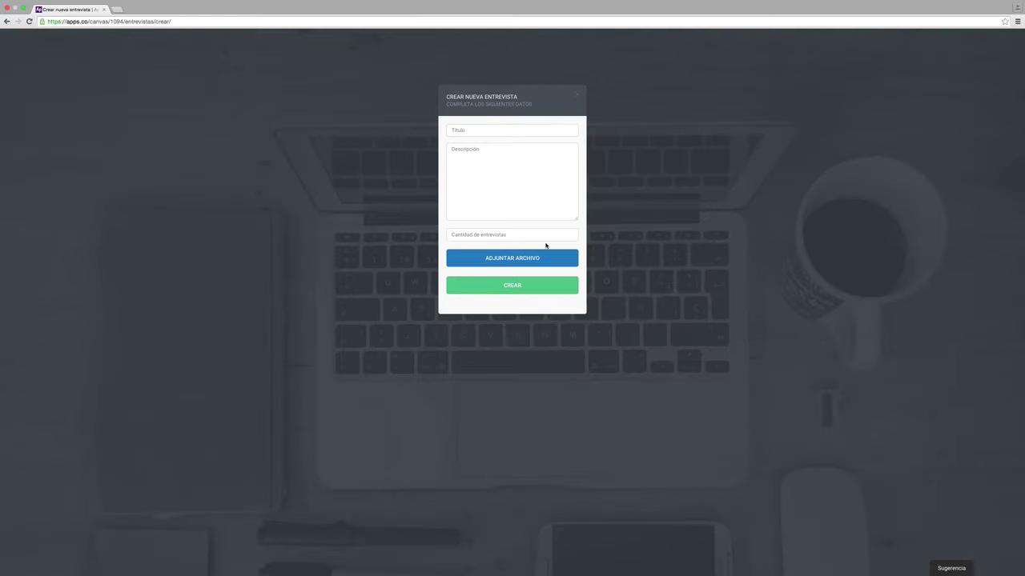
left_click(478, 131)
type("Entrevistar a 200 abuelos")
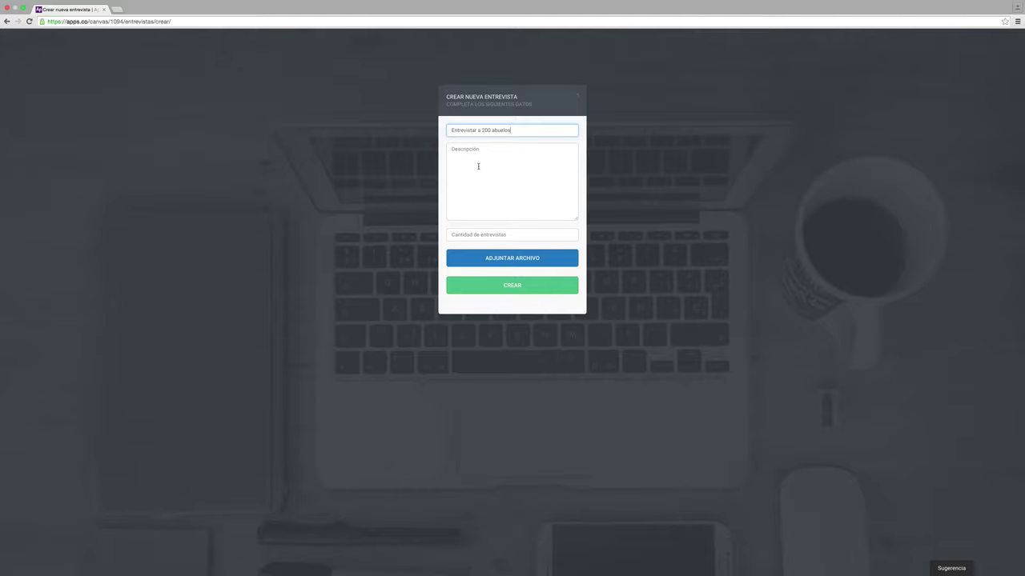
Describe the interview entry as "Serán aproximadamente 50 abuelos por cada país", set the number of interviews to 200, and create it
left_click(478, 165)
type("Serán apro")
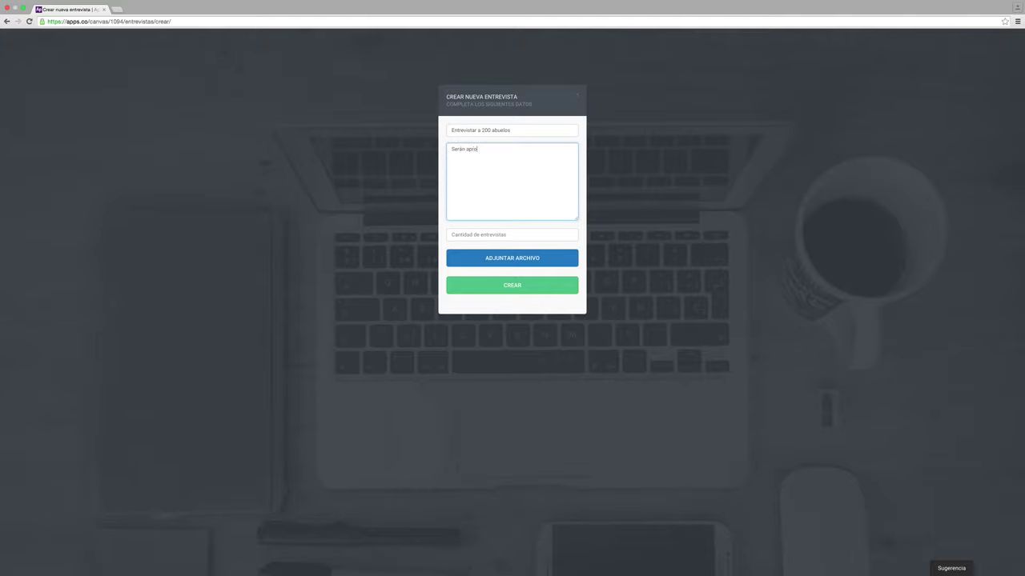
type("ximadamente 90 abuelos por cada país")
left_click(501, 235)
type("200")
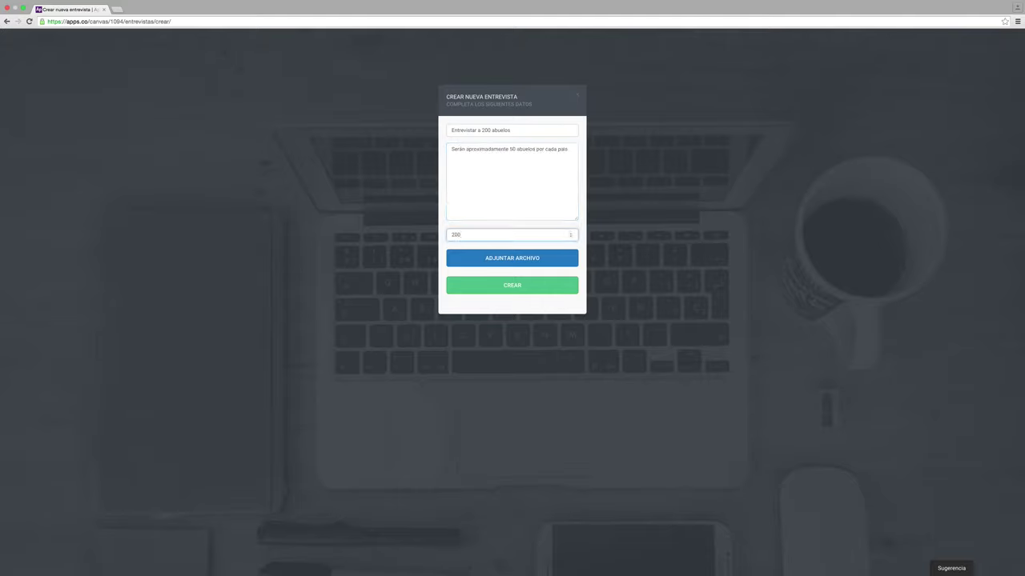
left_click(514, 290)
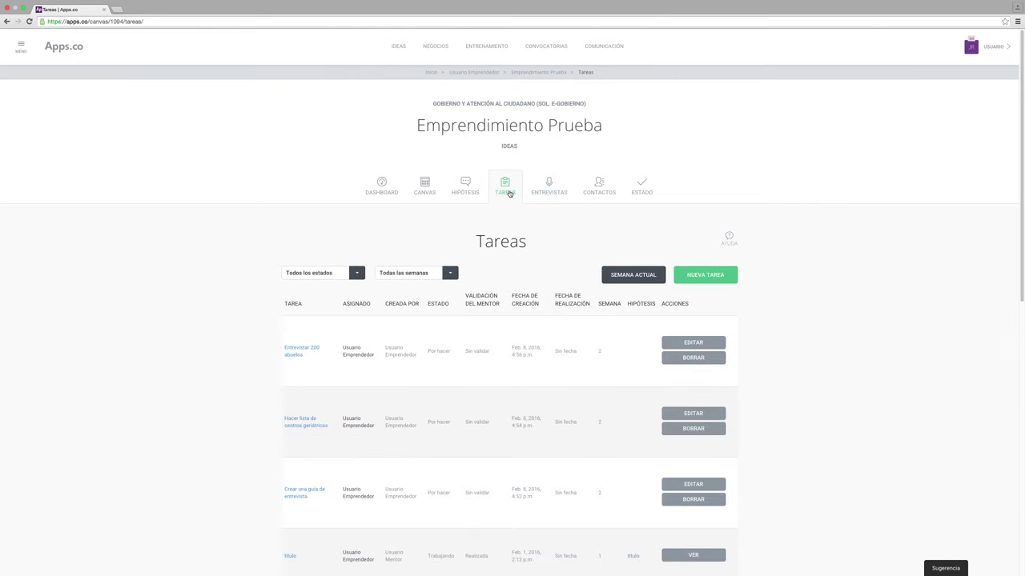
Start a task "Abuelos - Centro Comercial" described as "Observar el comportamiento de los abuelos en el Centro Comercial Mayorca de la ciudad de Sabaneta en Antioquia"
left_click(690, 274)
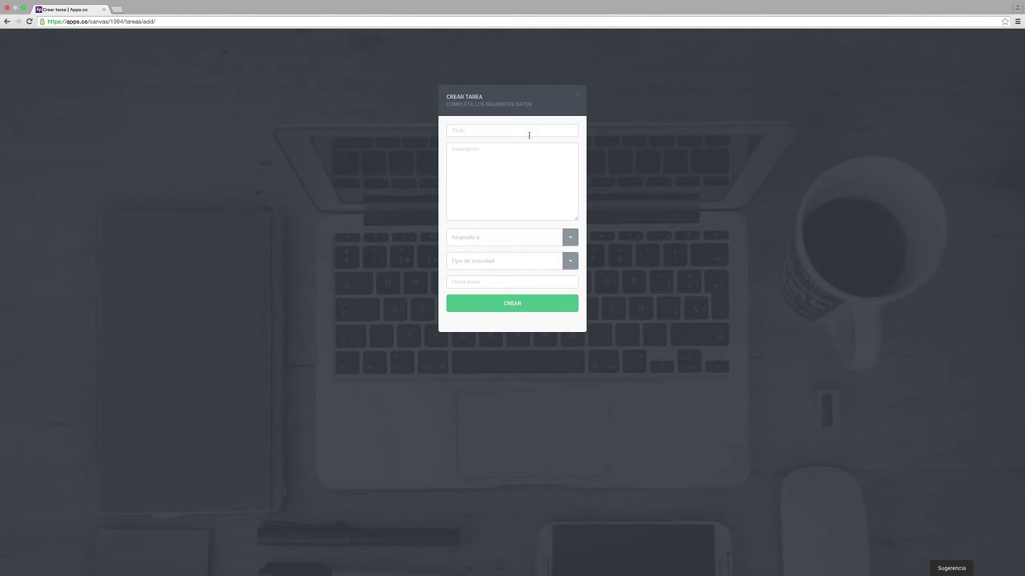
left_click(524, 130)
type("Abuelos - Centro Comercial")
left_click(453, 150)
type("Observar el comportamiento de los abuelos en el Centro Comercial")
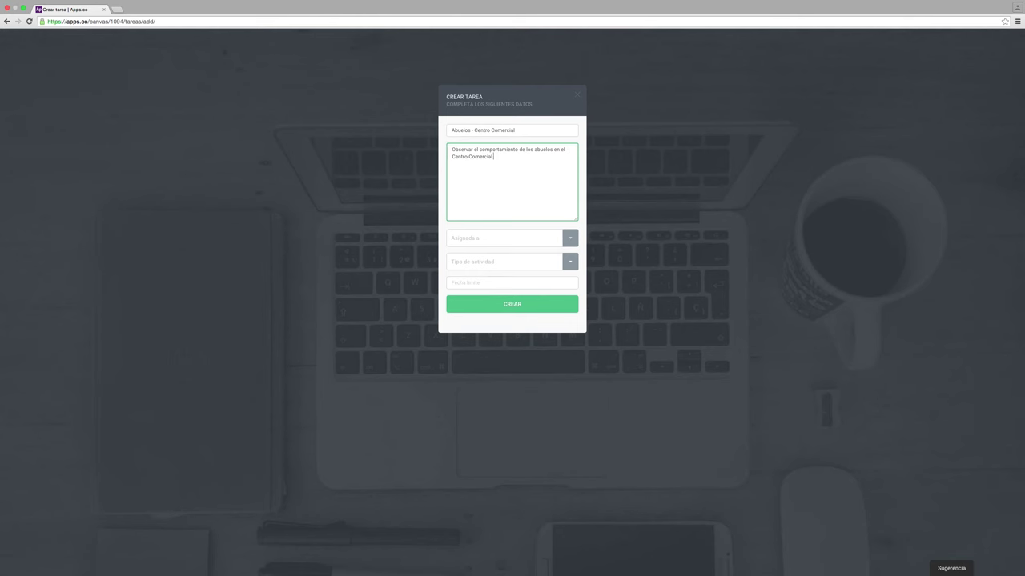
type(" Mayorca de la ciudad de Sabaneta en Antioquia")
Assign the shopping-centre observation task to the Técnico member, set its activity type to Otros and deadline to 2016-02-23, and create it
left_click(571, 237)
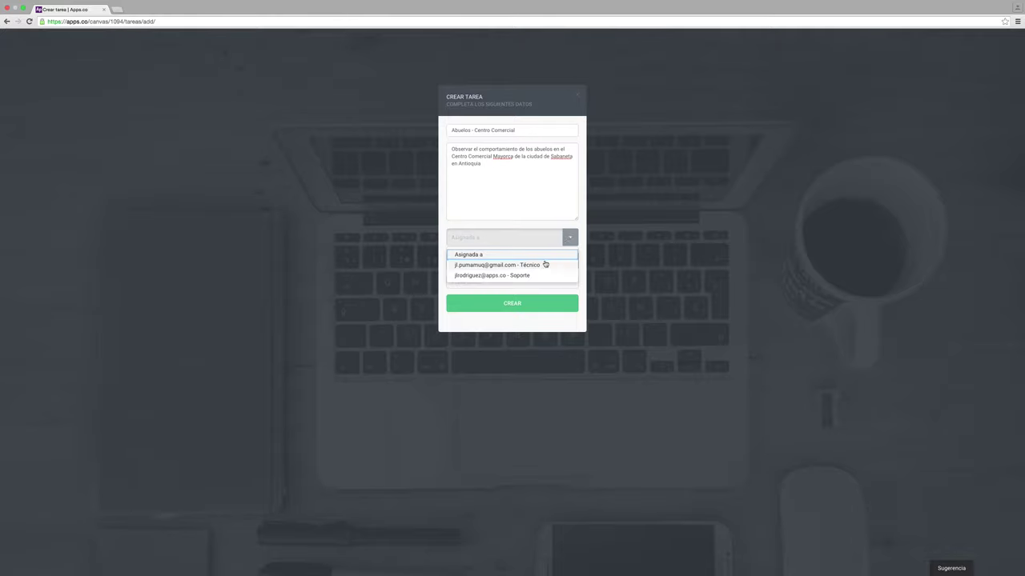
left_click(572, 263)
left_click(572, 262)
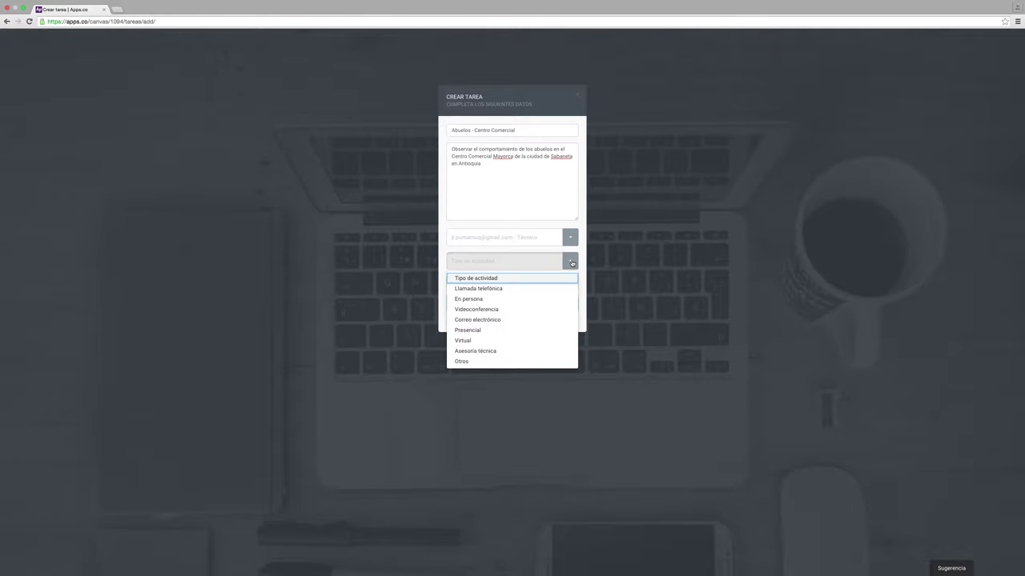
left_click(488, 361)
left_click(489, 284)
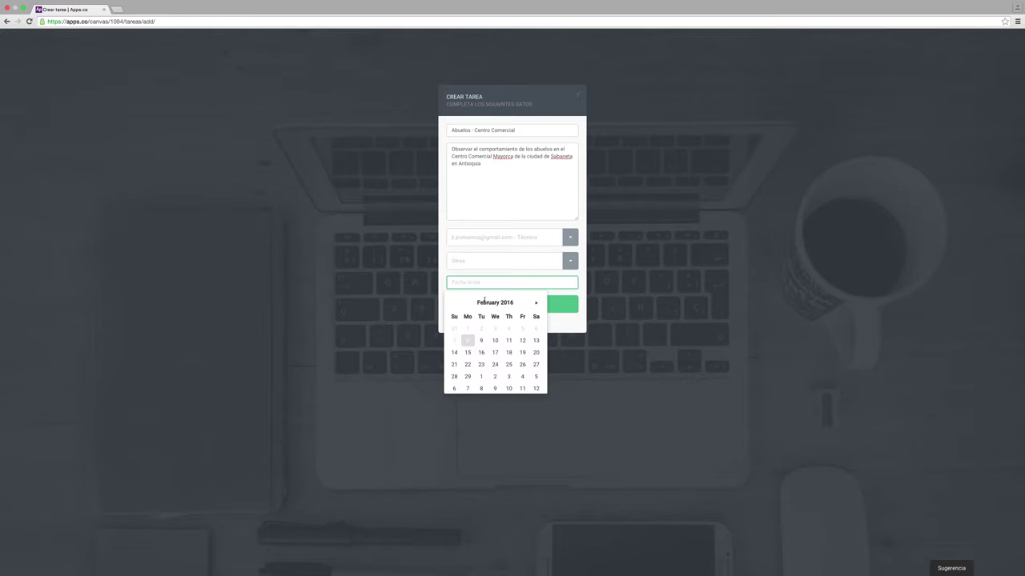
left_click(486, 362)
left_click(518, 309)
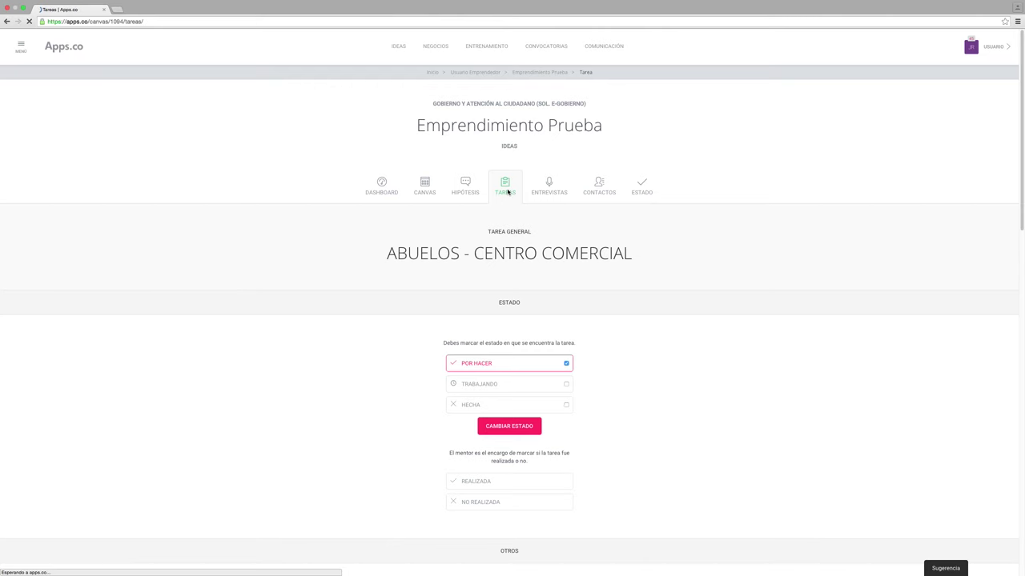
Start a task "Revisar los perfiles de facebook" described as "Revisar los perfiles de los abuelos de la base de datos para evidenciar su nivel de actividad"
left_click(509, 201)
left_click(705, 275)
type("Revisar los perfiles de facebook")
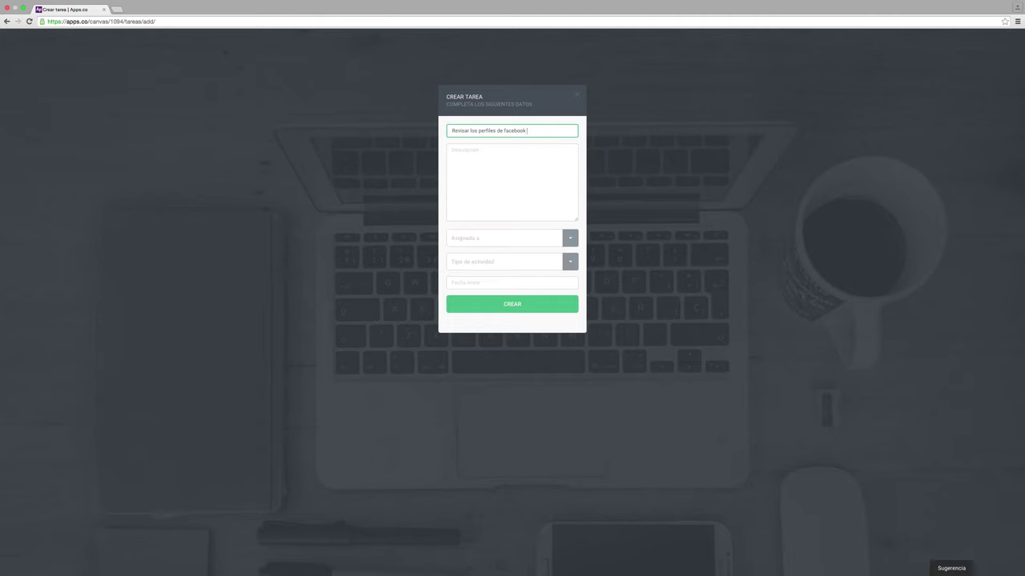
key("Tab")
type("Revisar los perfiles de los abuelos de la base")
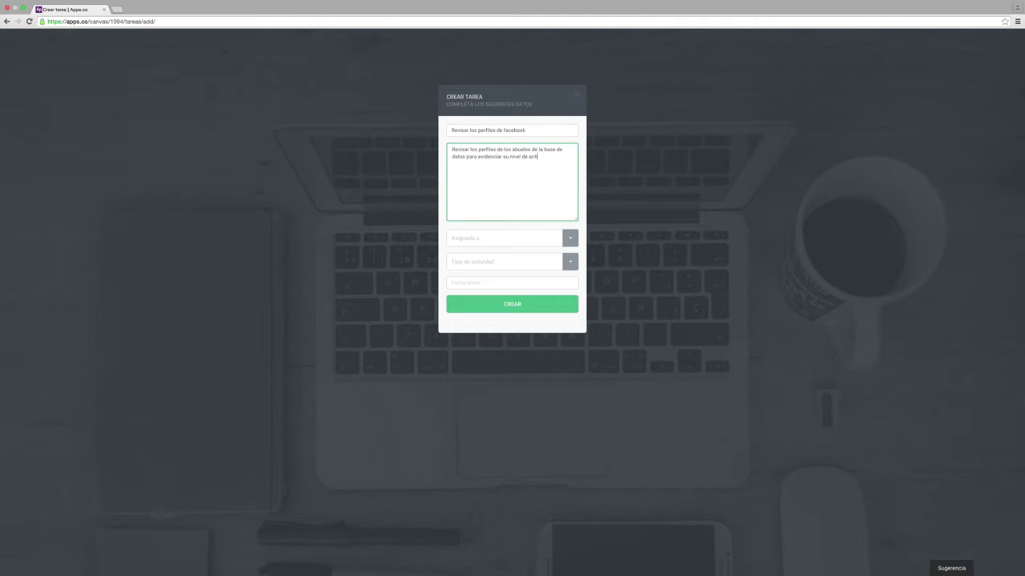
Assign the Facebook-profiles task to the Técnico member, set its activity type to Virtual and deadline to 2016-02-17, and create it
left_click(525, 238)
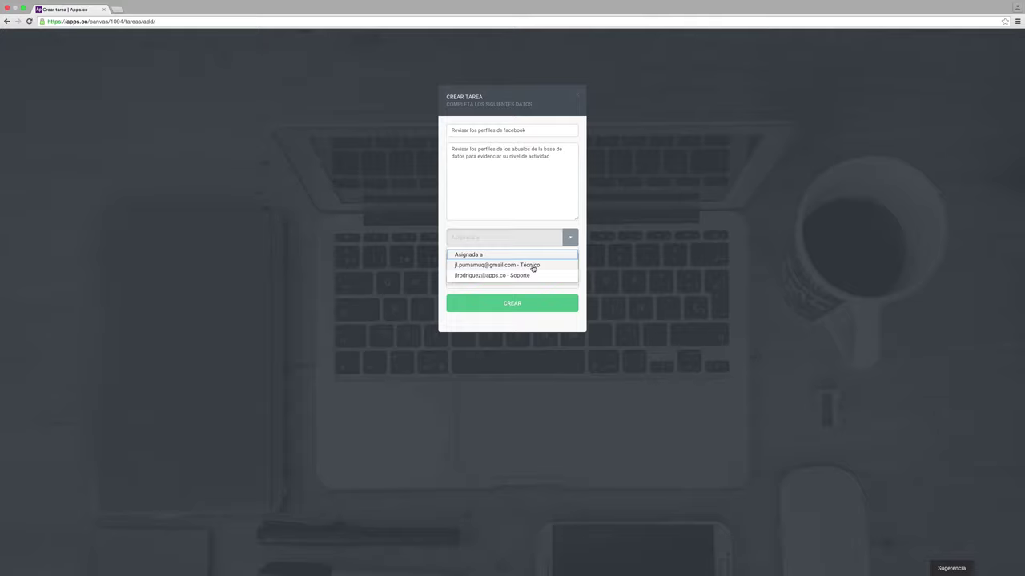
left_click(532, 268)
left_click(521, 263)
left_click(479, 343)
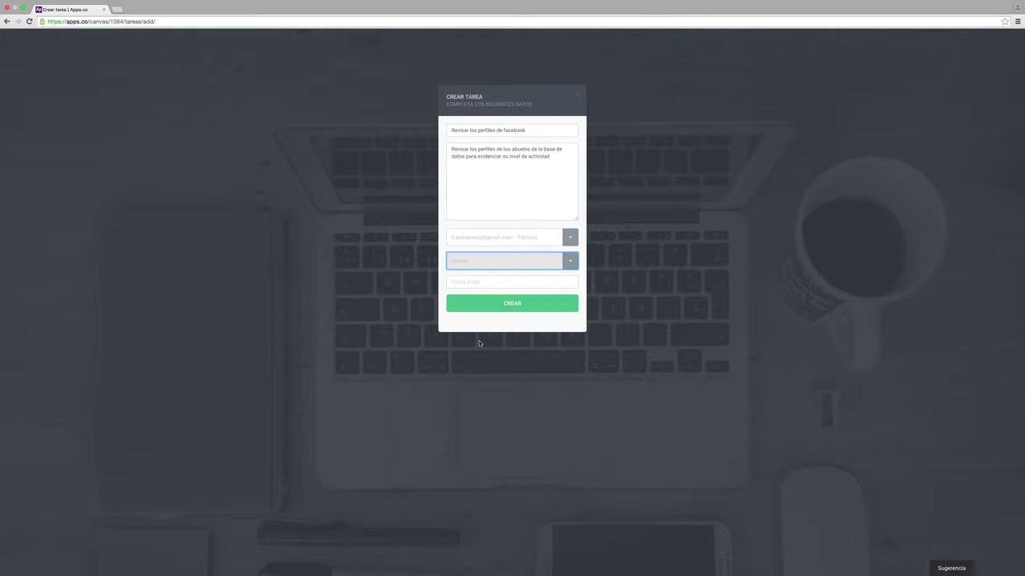
left_click(495, 282)
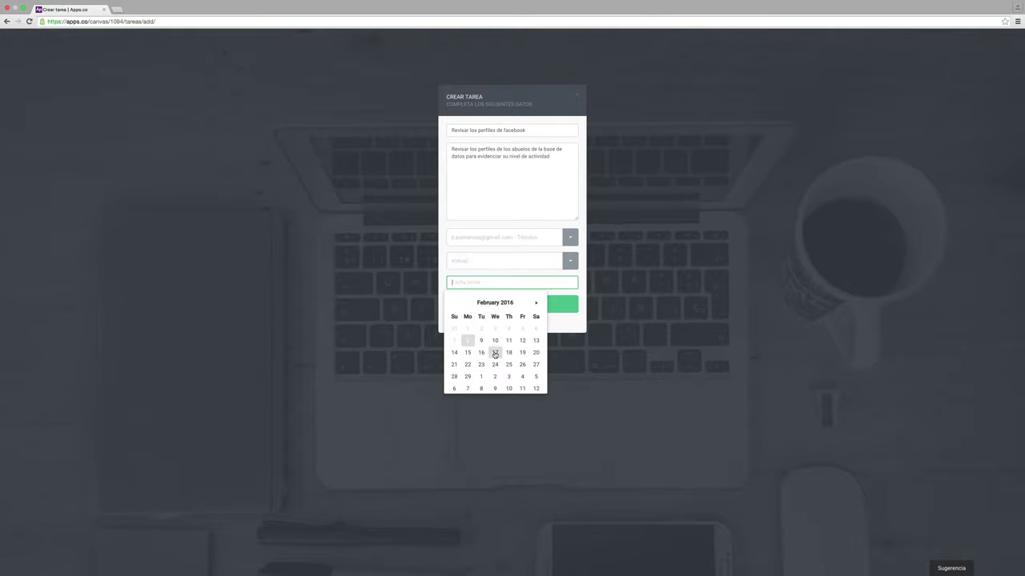
left_click(495, 353)
left_click(511, 309)
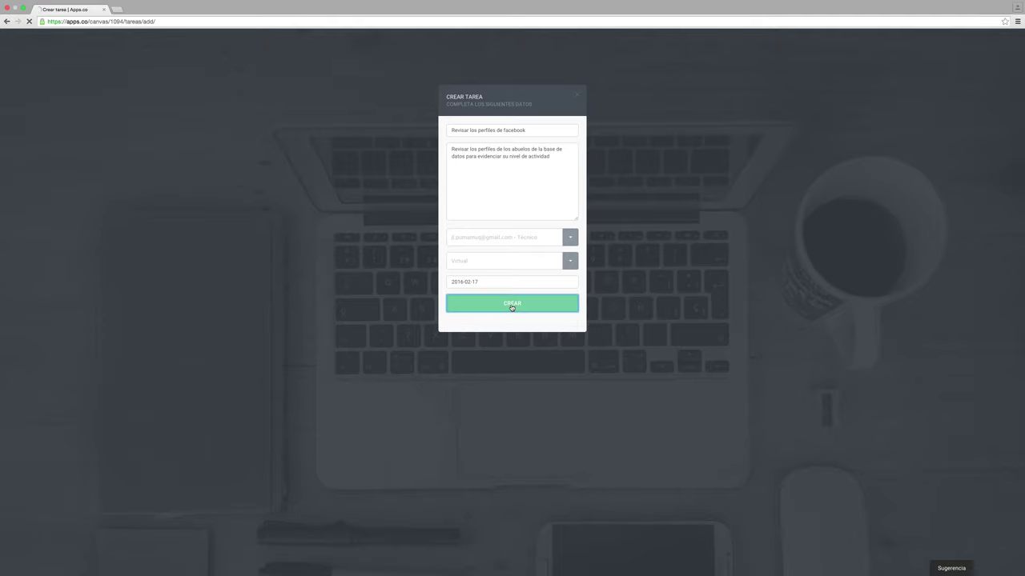